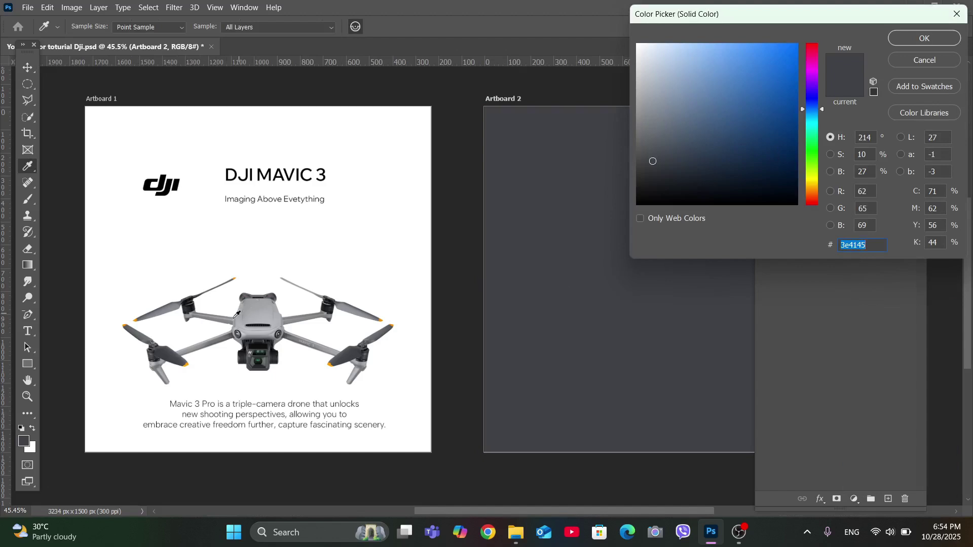
Step: Recolour Artboard 2's solid fill with the light grey sampled from the drone's body
click(237, 316)
click(902, 44)
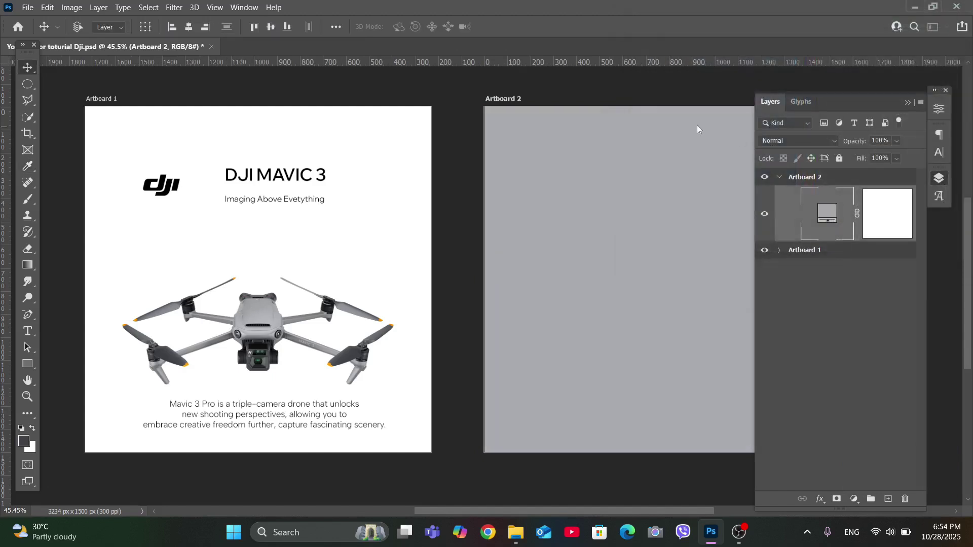
Step: Duplicate the black DJI logo from Artboard 1 onto Artboard 2
drag(697, 125, 575, 113)
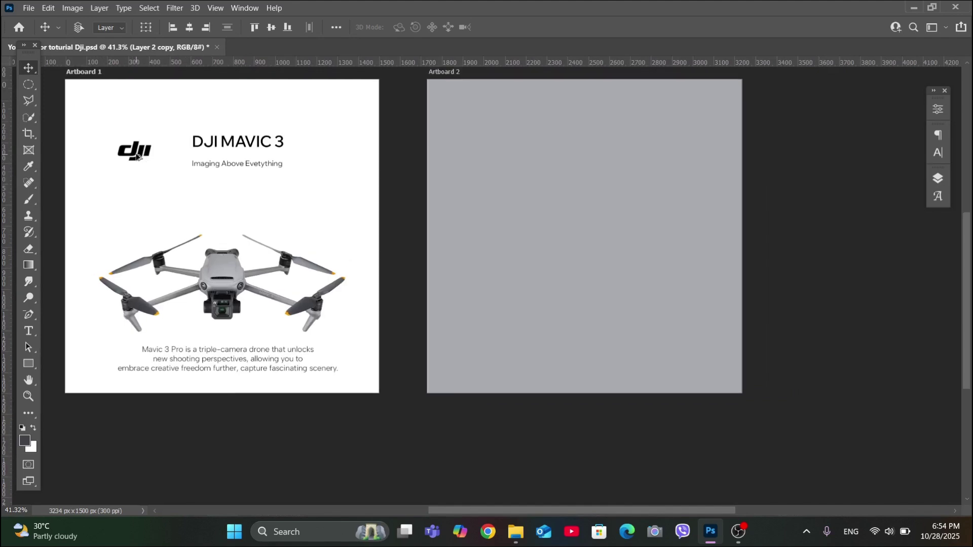
drag(137, 157, 573, 217)
drag(719, 211, 441, 250)
Step: Rename the copied logo layer "logo background" and delete its Color Overlay effect
click(937, 182)
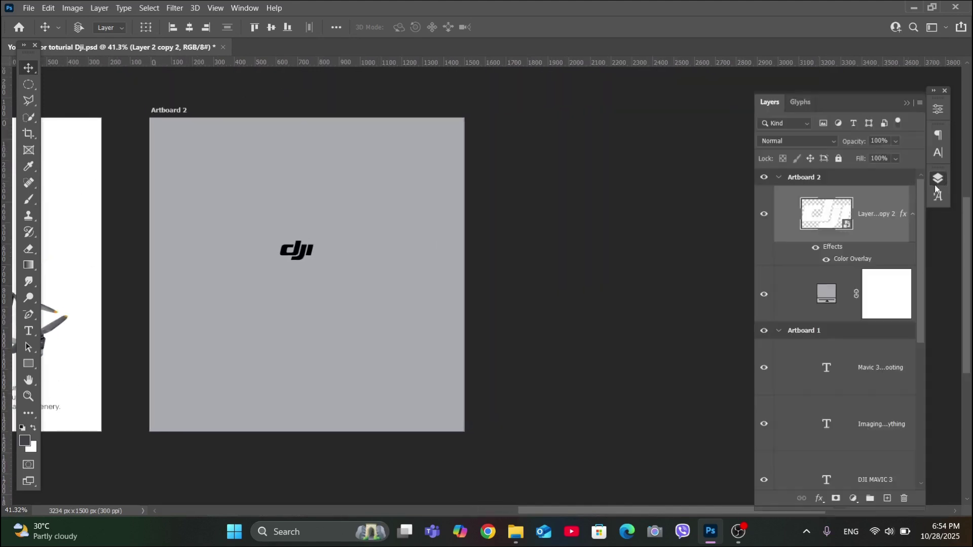
key(Return)
scroll(731, 226, down, 3)
drag(445, 287, 464, 286)
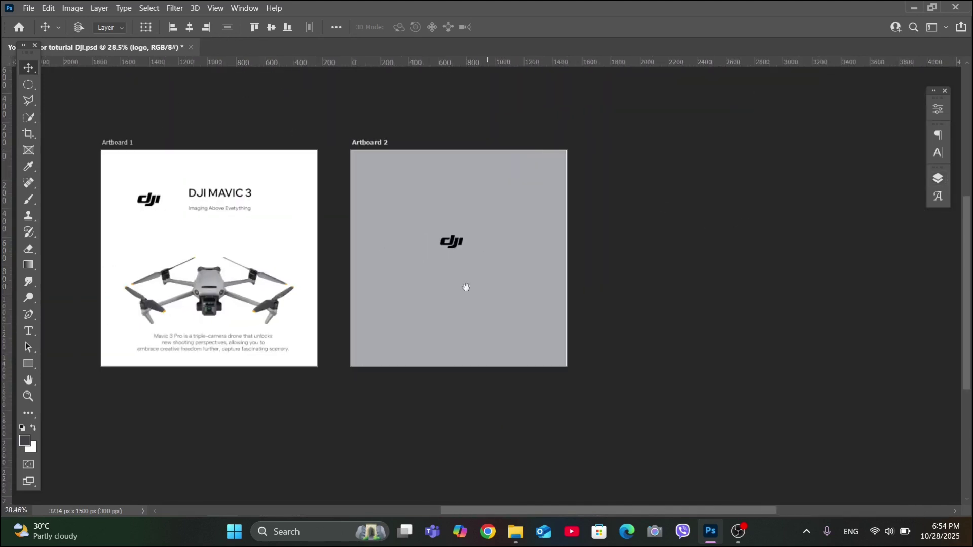
click(937, 178)
double_click(864, 213)
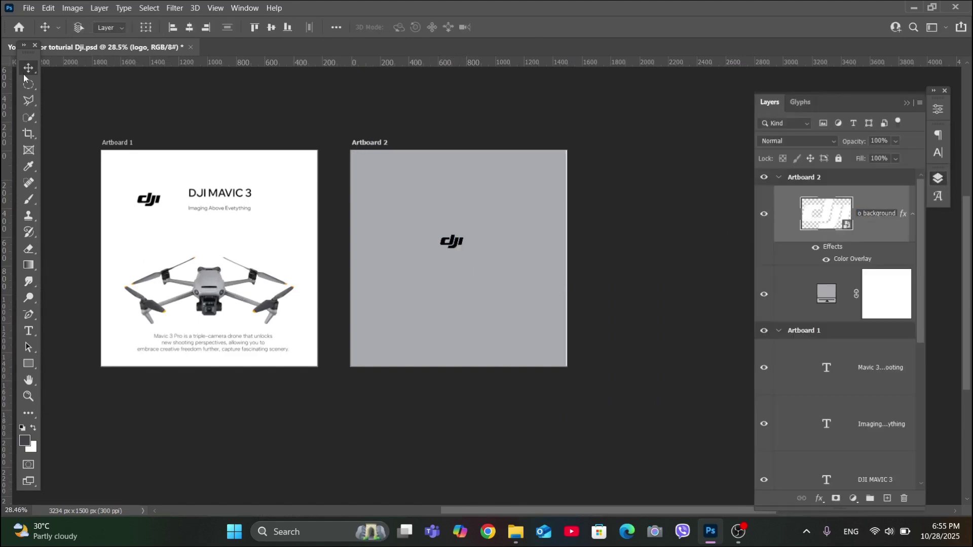
click(448, 246)
click(937, 179)
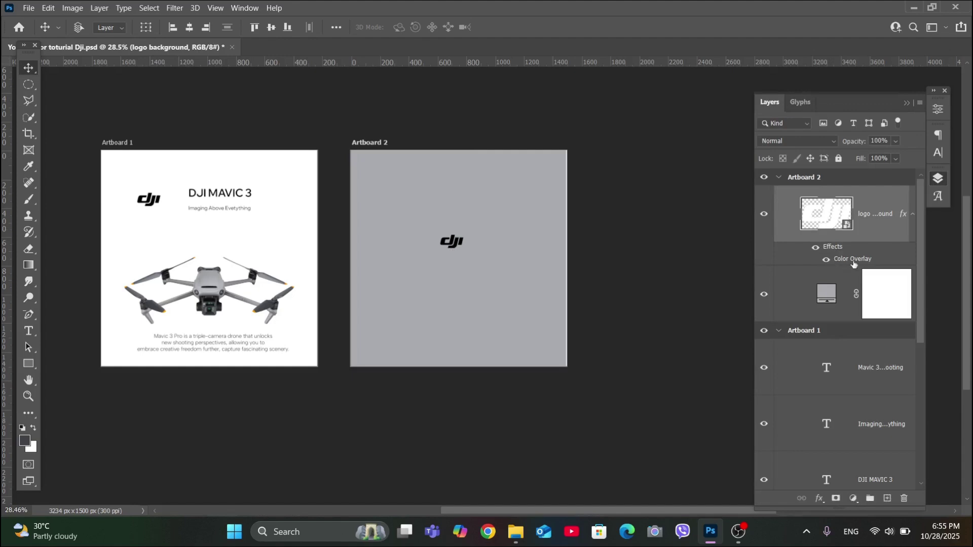
drag(854, 263, 904, 498)
Step: Scale the white logo to about 113% so it fills Artboard 2 and extends beyond the right edge
key(ctrl+t)
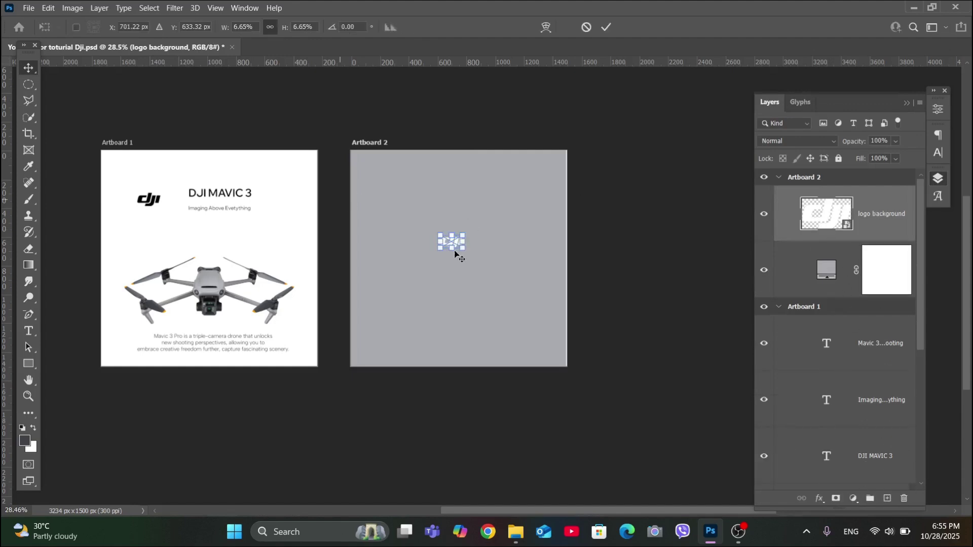
drag(455, 253, 532, 257)
drag(491, 341, 463, 297)
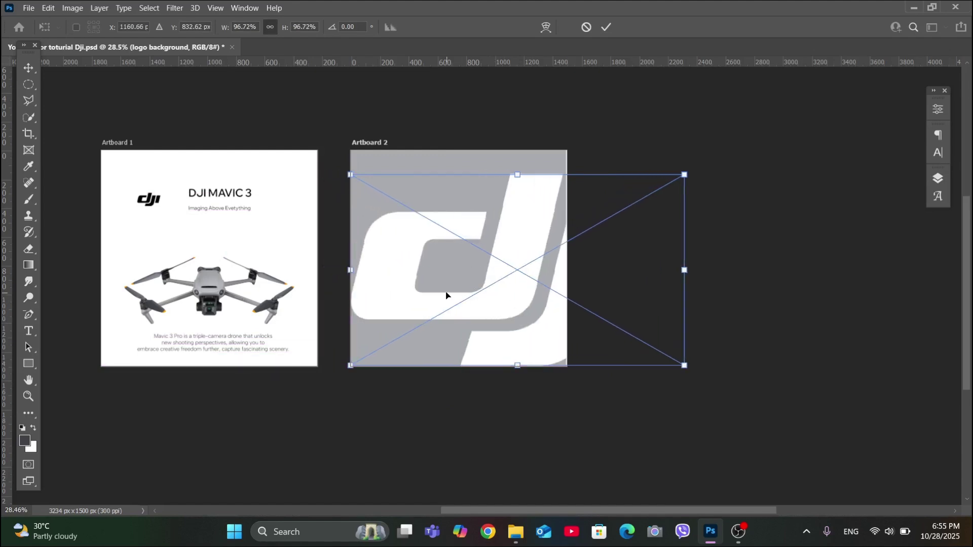
drag(519, 172, 518, 150)
drag(474, 268, 479, 273)
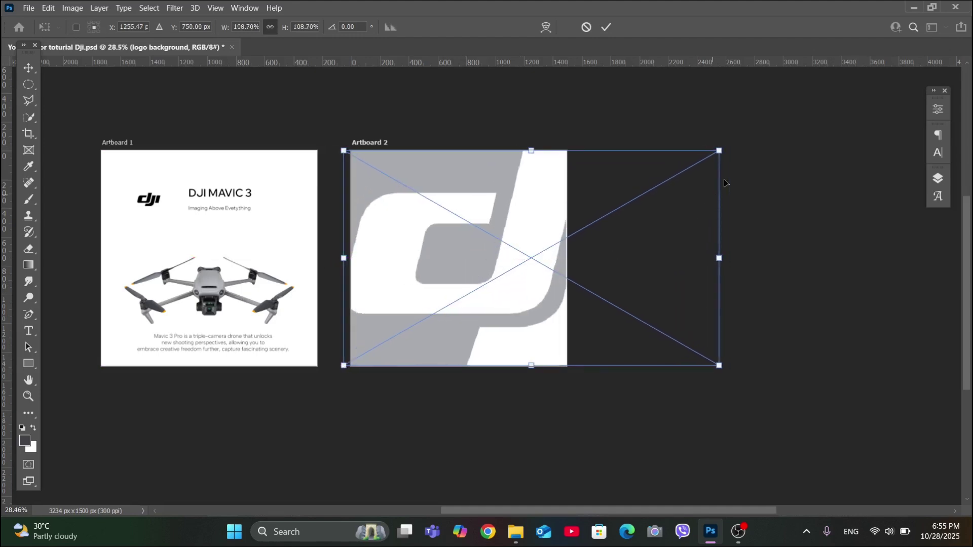
drag(719, 150, 734, 142)
drag(541, 239, 544, 243)
key(Return)
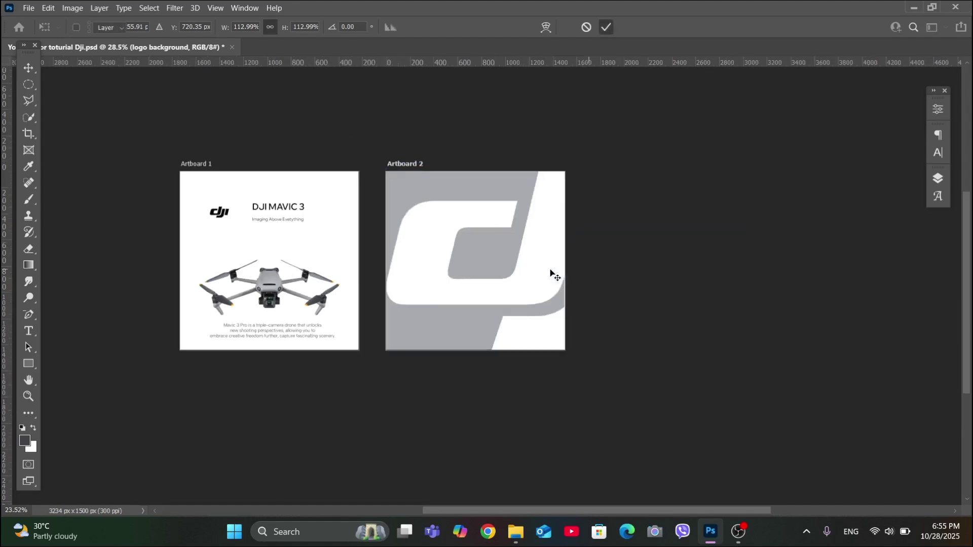
Step: Fine-tune the enlarged logo's position so the letter d's left curve meets Artboard 2's left edge
drag(432, 255, 428, 260)
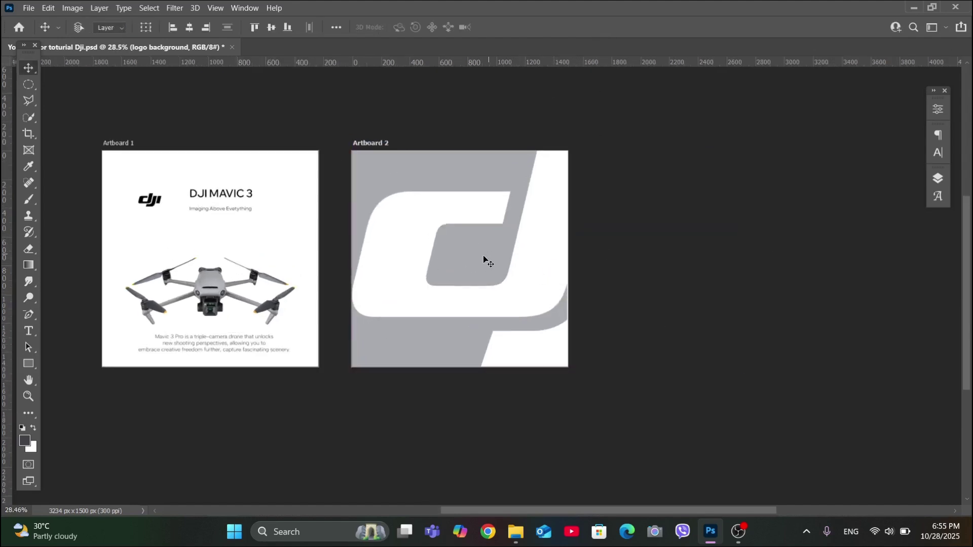
drag(487, 263, 481, 259)
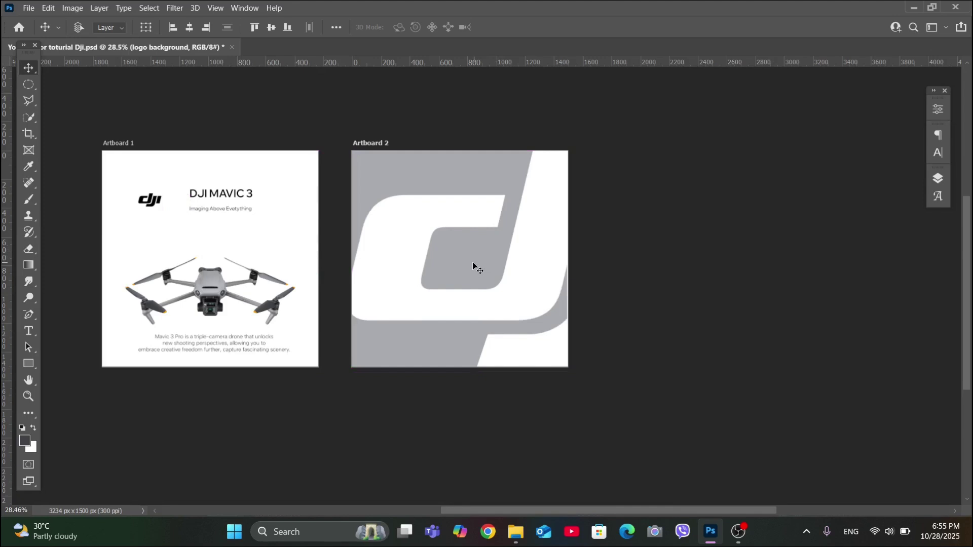
drag(419, 294, 469, 352)
scroll(201, 227, down, 3)
scroll(458, 345, up, 3)
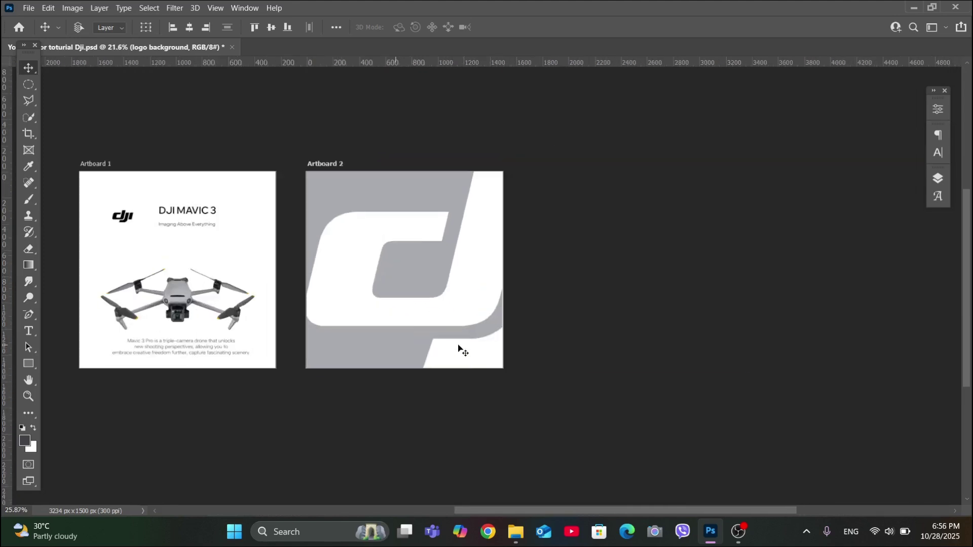
right_click(448, 304)
click(452, 322)
key(shift+Up)
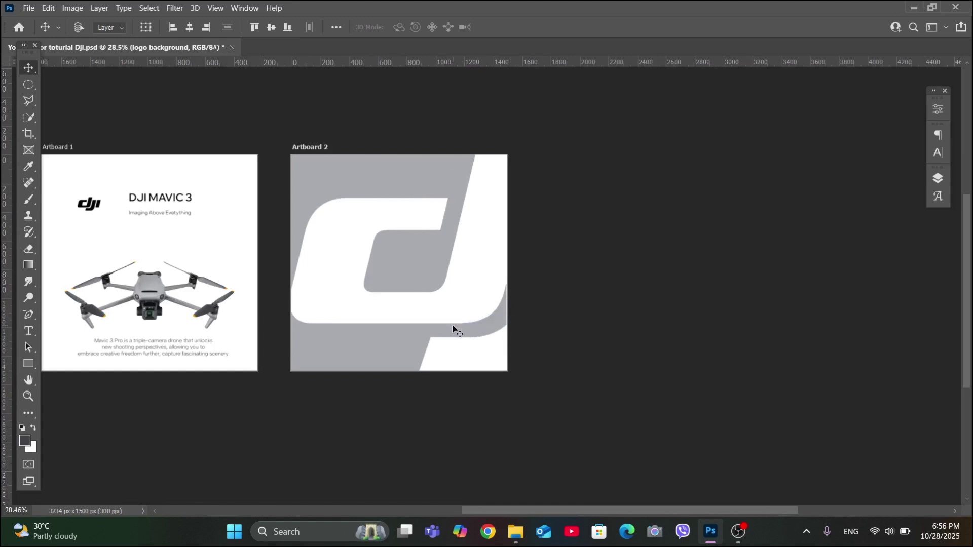
scroll(455, 329, down, 2)
scroll(575, 317, left, 4)
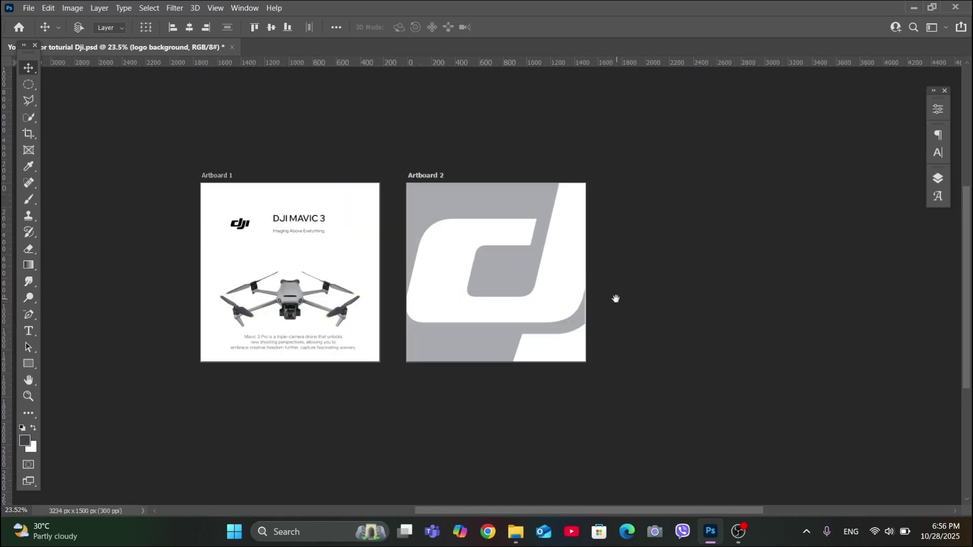
Step: Add a new layer above the logo background and name it "backgrond light"
click(937, 178)
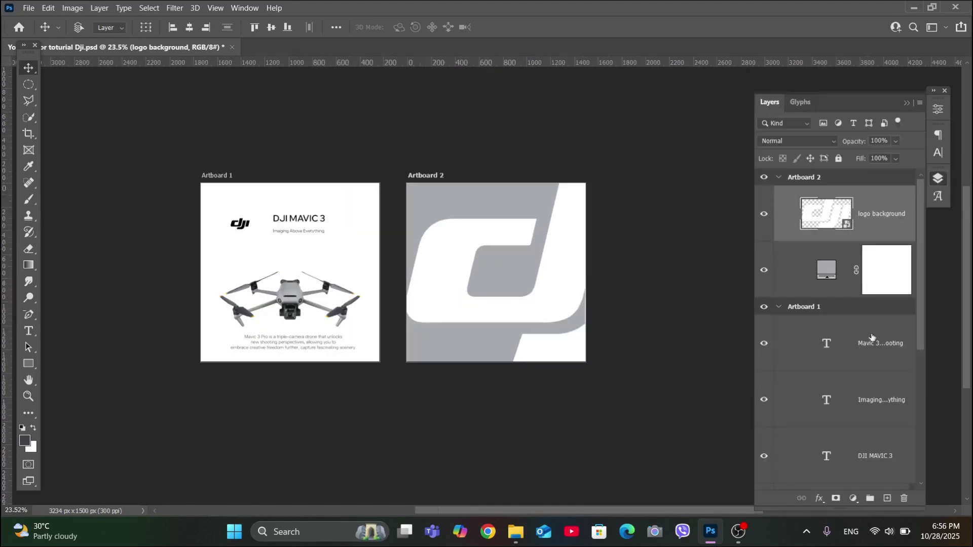
click(886, 498)
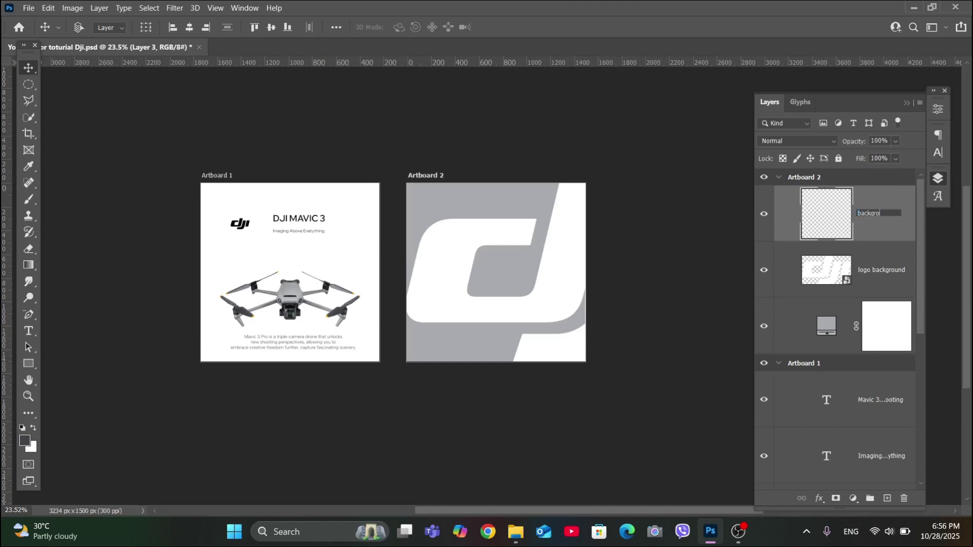
text(t)
mouse_move(884, 234)
mouse_down()
mouse_move(886, 304)
mouse_move(885, 200)
mouse_up()
Step: Paint a wide white glow across the lower middle of Artboard 2 with the flattened Soft Round brush at 2600 px
click(29, 201)
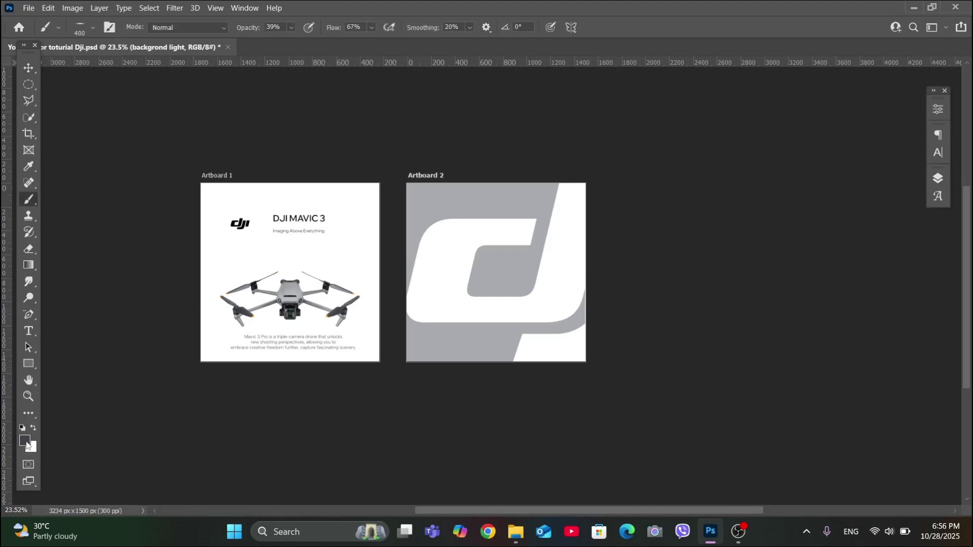
click(24, 440)
click(933, 40)
click(92, 28)
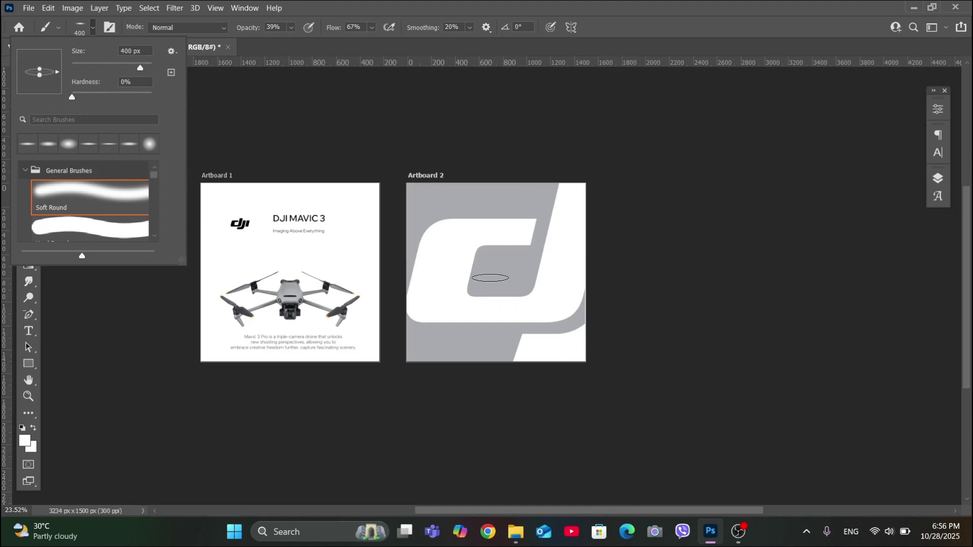
click(489, 277)
key(bracketright)
key(bracketright)
key(bracketright)
key(bracketright)
key(bracketright)
key(bracketright)
key(bracketright)
key(bracketright)
key(bracketright)
key(bracketright)
key(bracketright)
key(bracketright)
key(bracketright)
key(bracketright)
key(bracketright)
key(bracketright)
key(bracketright)
key(bracketright)
key(bracketright)
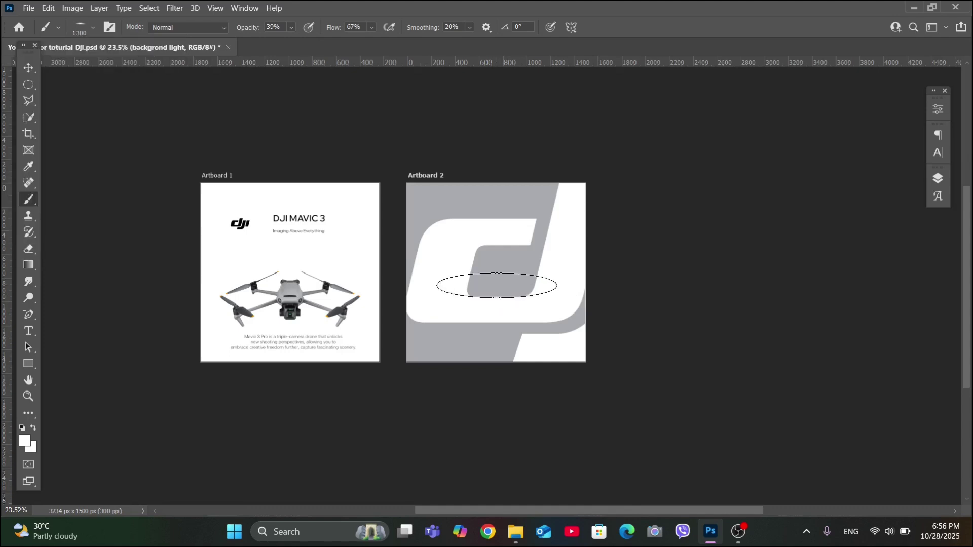
key(bracketright)
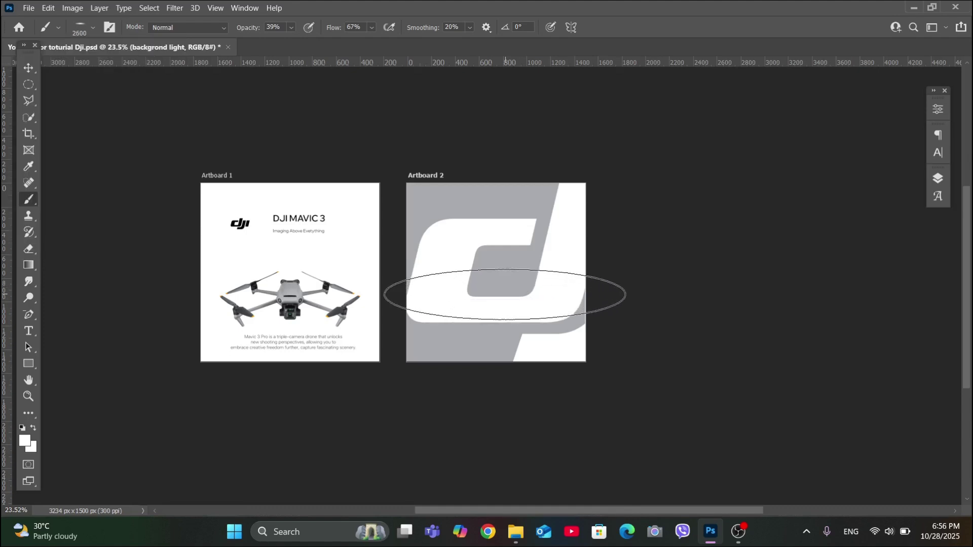
mouse_move(508, 287)
mouse_down()
mouse_move(506, 312)
mouse_move(524, 298)
mouse_move(505, 276)
mouse_move(499, 315)
mouse_move(497, 292)
mouse_move(526, 303)
mouse_up()
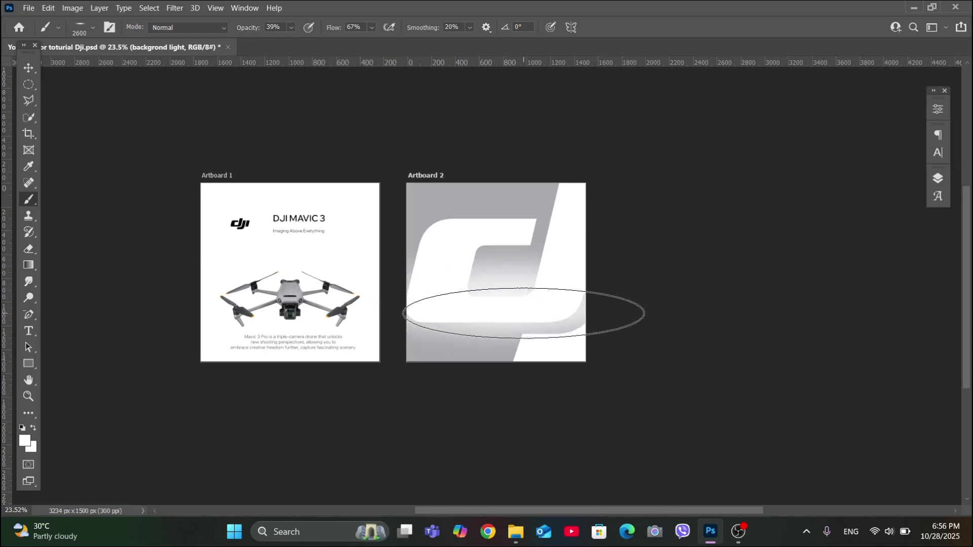
Step: Set the logo background layer's opacity to 68%
scroll(682, 305, down, 2)
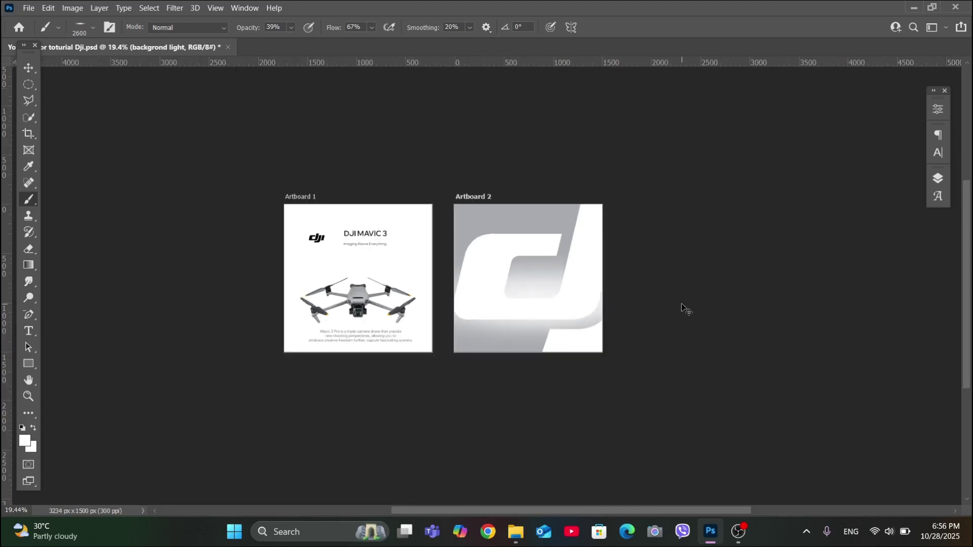
click(937, 178)
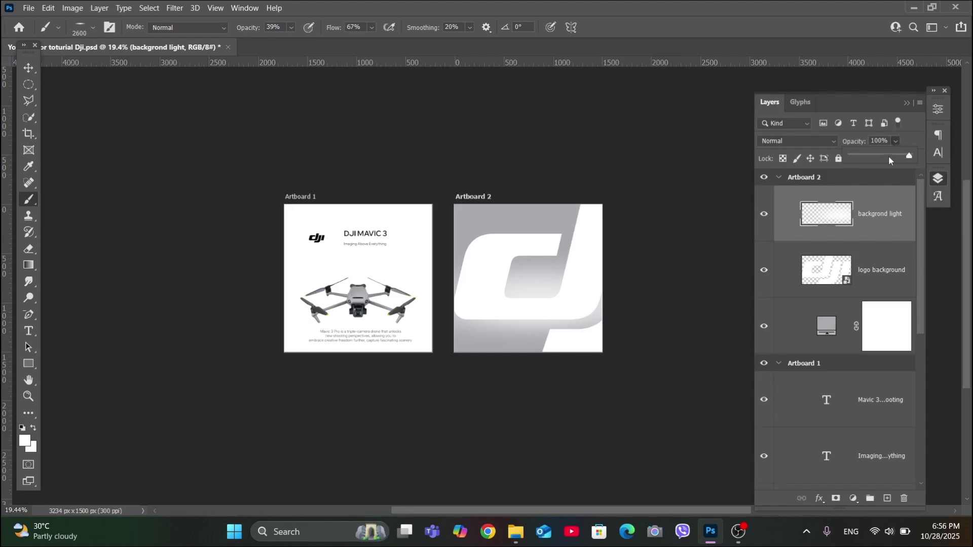
click(864, 268)
click(896, 142)
click(892, 155)
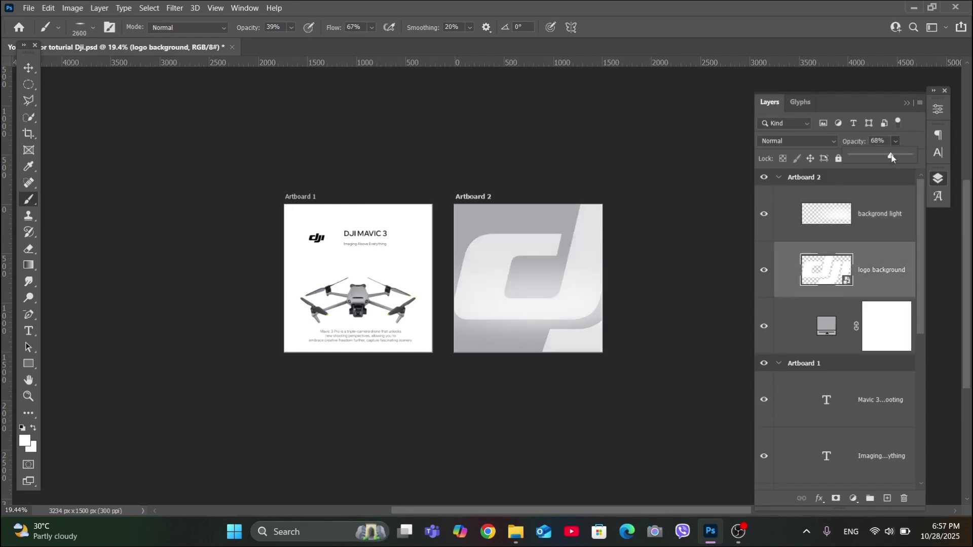
Step: Scale the painted glow layer down to about 96% and shift it slightly to the right
click(863, 225)
key(ctrl+t)
scroll(562, 299, up, 3)
drag(409, 202, 411, 213)
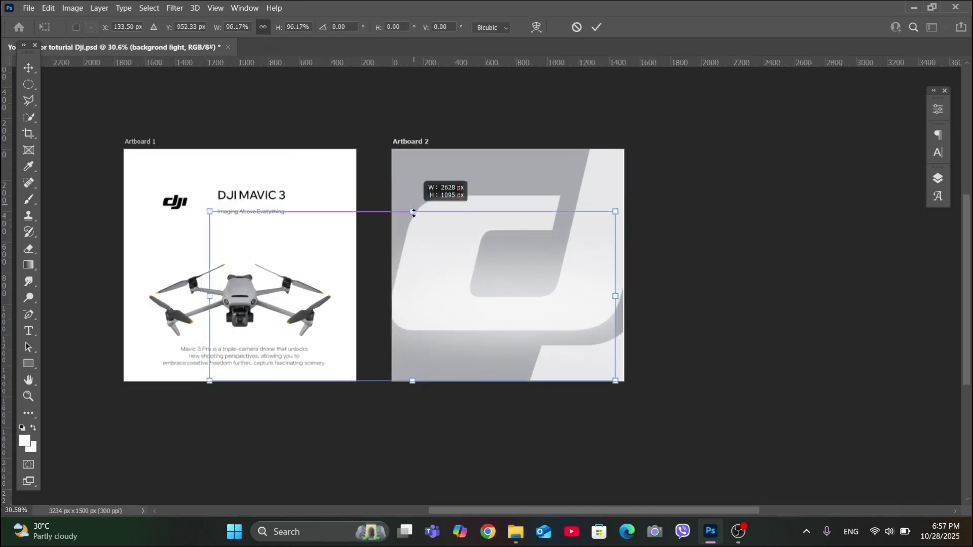
mouse_move(462, 311)
mouse_down()
mouse_move(491, 317)
mouse_move(482, 312)
mouse_up()
key(Return)
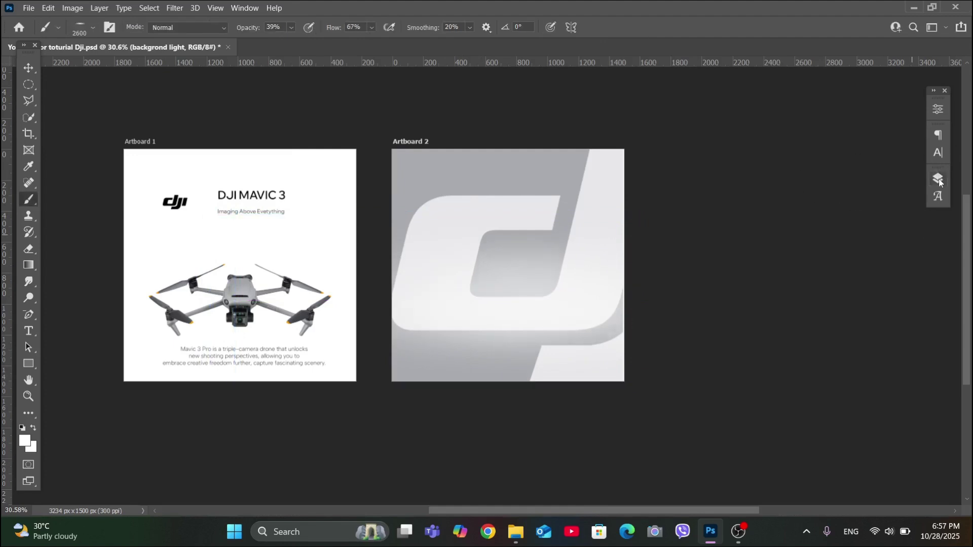
Step: Set the "backgrond light" layer's opacity to 63%
click(938, 179)
click(895, 141)
drag(902, 155, 887, 156)
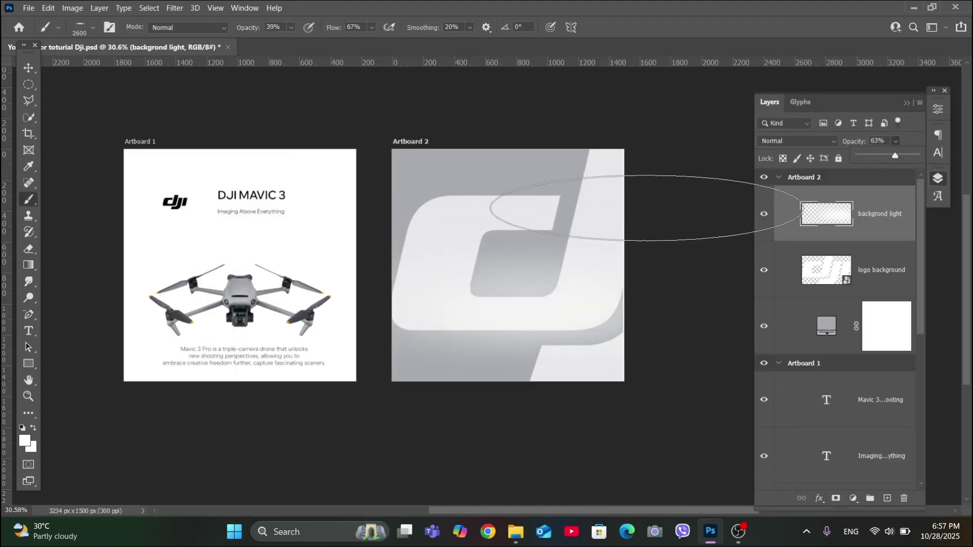
scroll(638, 205, down, 2)
drag(702, 176, 672, 196)
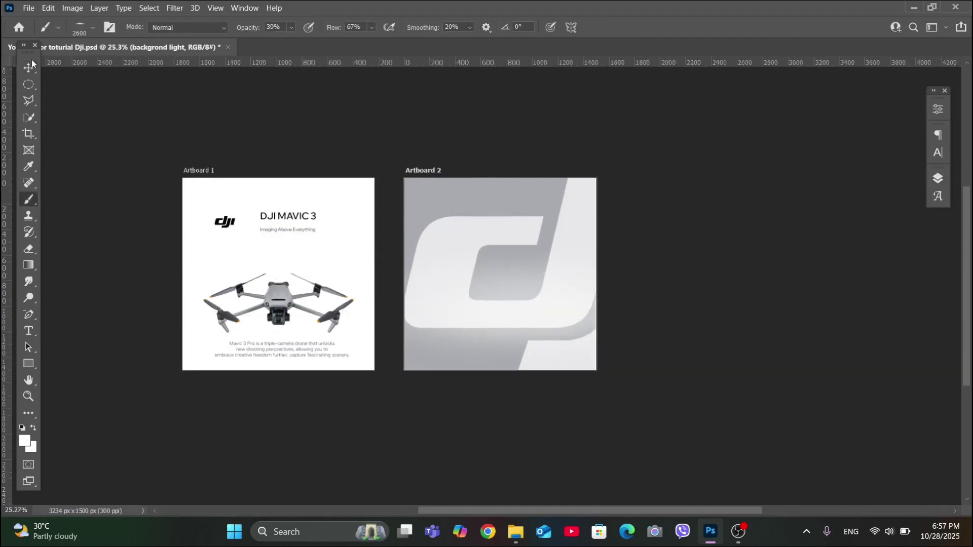
Step: Move the drone image from Artboard 1 to Artboard 2 and centre it horizontally on the artboard
key(v)
right_click(298, 298)
click(309, 305)
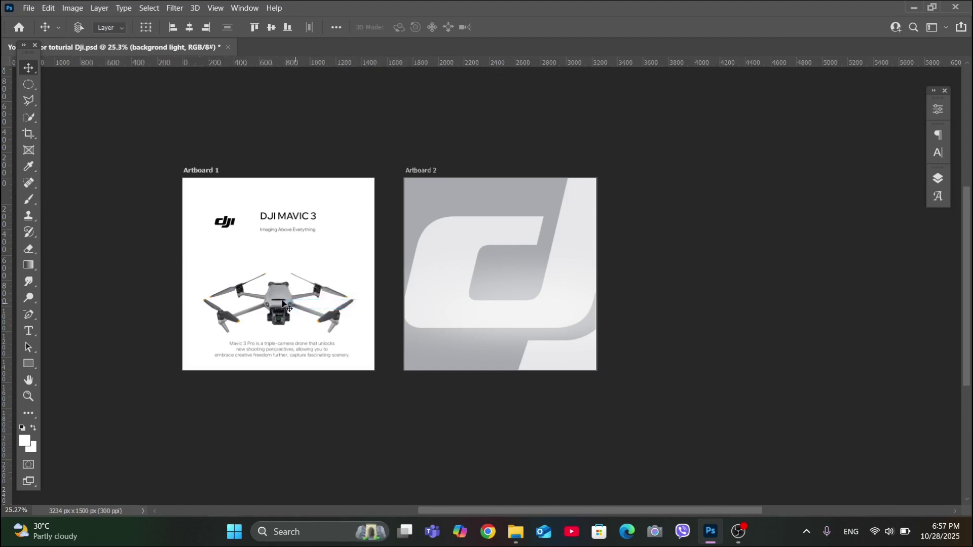
drag(283, 302, 507, 288)
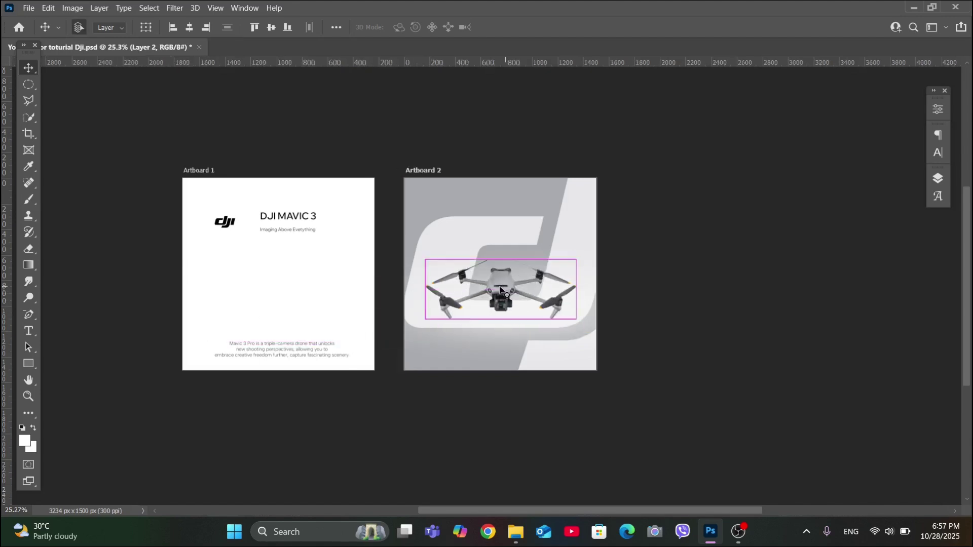
key(ctrl+a)
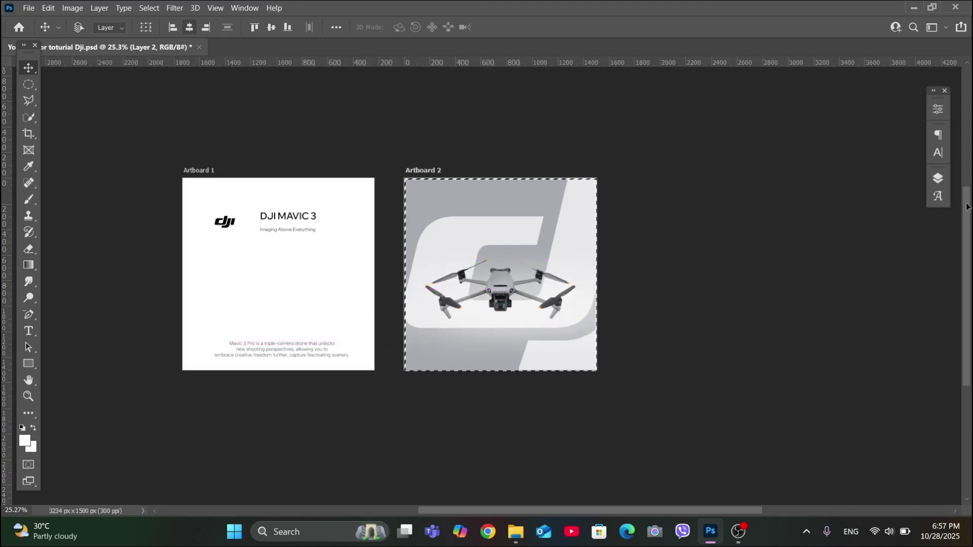
key(ctrl+d)
Step: Rename the drone's layer "product"
click(938, 178)
text(pr)
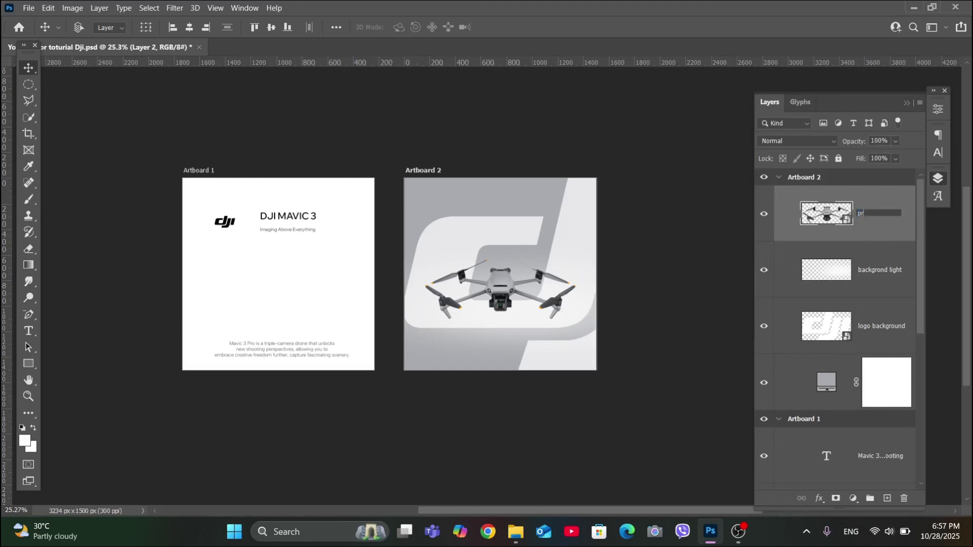
text(oduct)
key(Return)
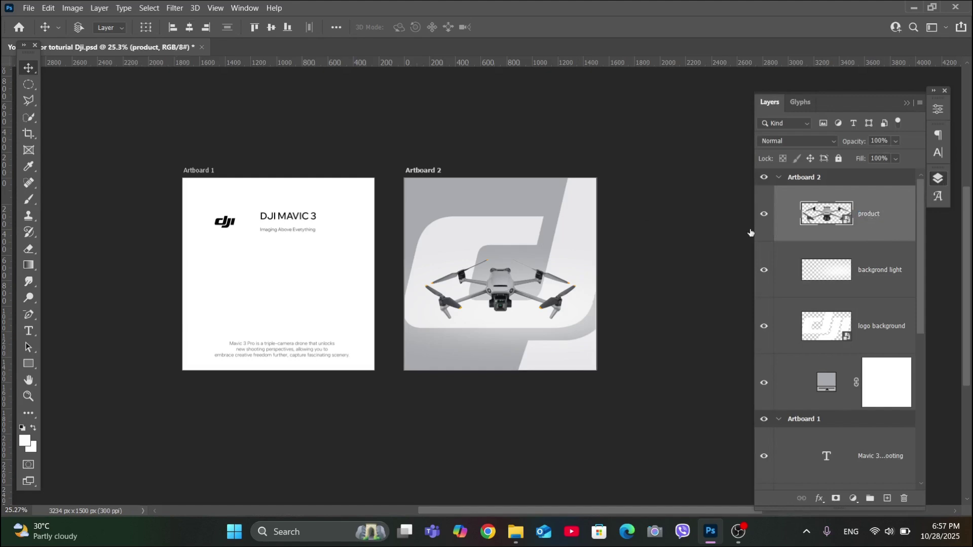
Step: Add a new layer named "shadow" directly beneath the "product" layer on Artboard 2
scroll(527, 297, up, 5)
click(887, 498)
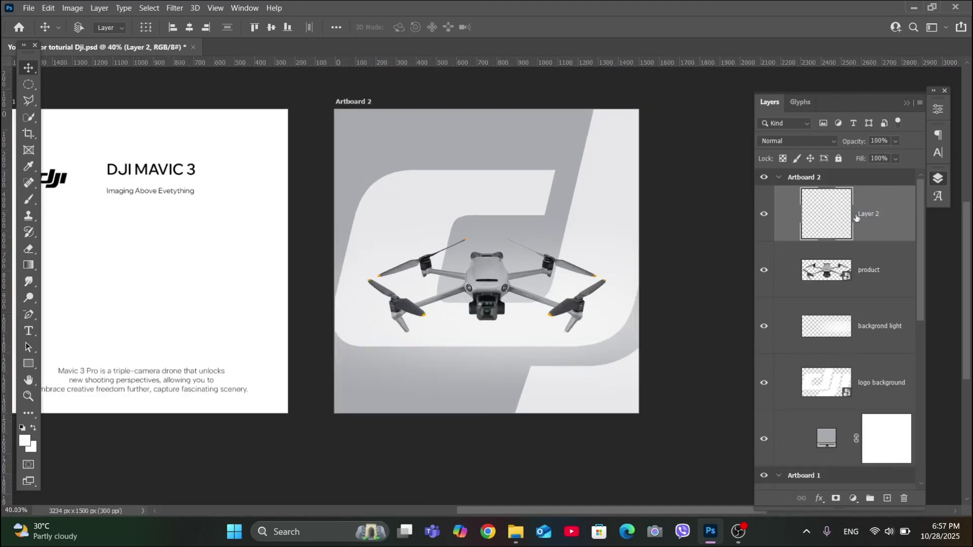
drag(856, 218, 868, 292)
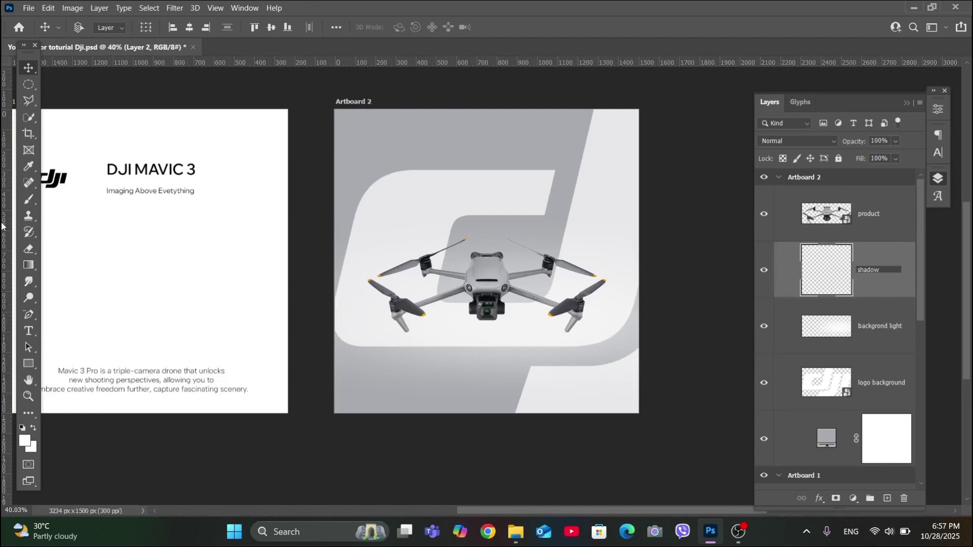
key(Return)
Step: Prepare the Brush tool with a much smaller tip and the dark grey foreground colour #434548
key(b)
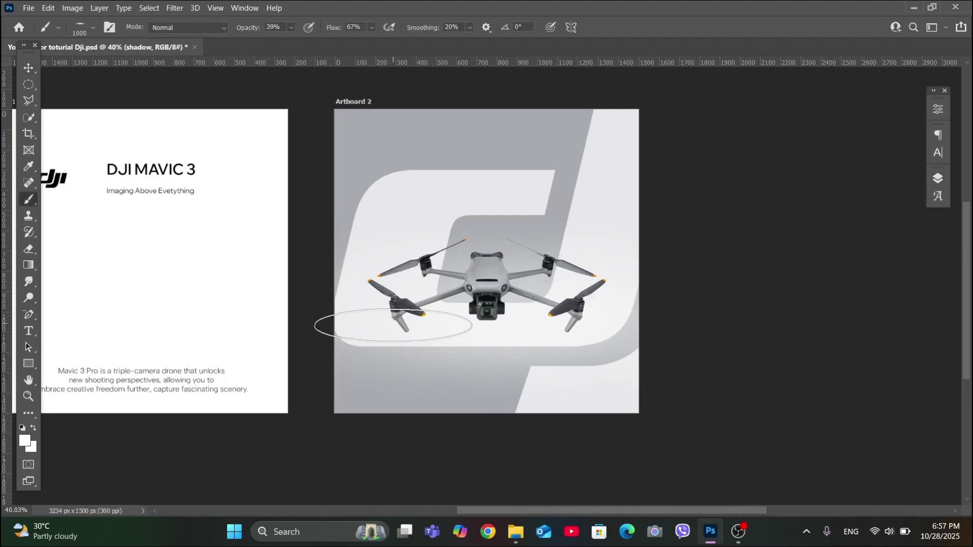
key(bracketleft)
key(bracketleft)
key(bracketleft)
key(bracketleft)
key(bracketleft)
key(bracketleft)
key(bracketleft)
key(bracketleft)
click(24, 441)
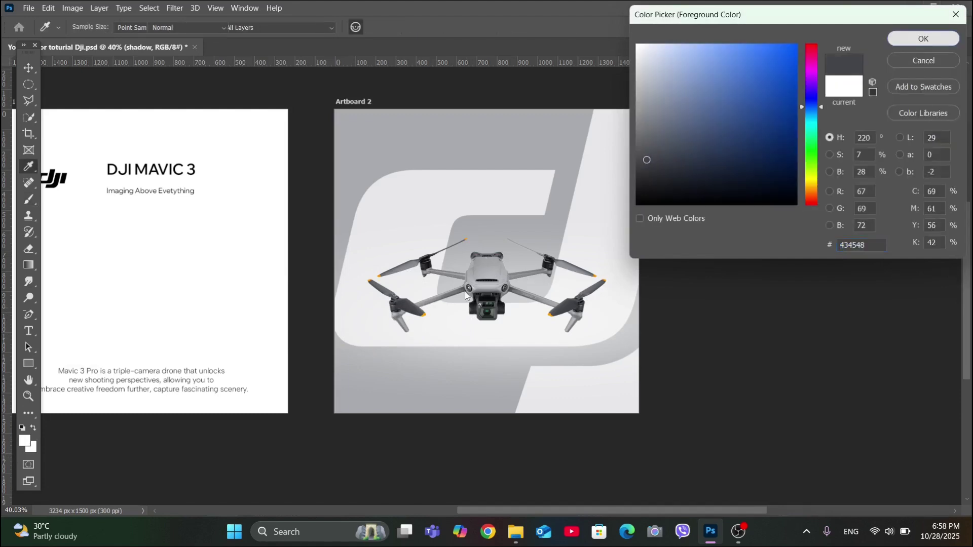
click(924, 39)
Step: Paint soft, flat contact shadows under the drone's two front feet, using brush sizes of about 175 and 90 px
scroll(431, 312, up, 3)
key(bracketleft)
key(bracketleft)
key(bracketleft)
key(bracketleft)
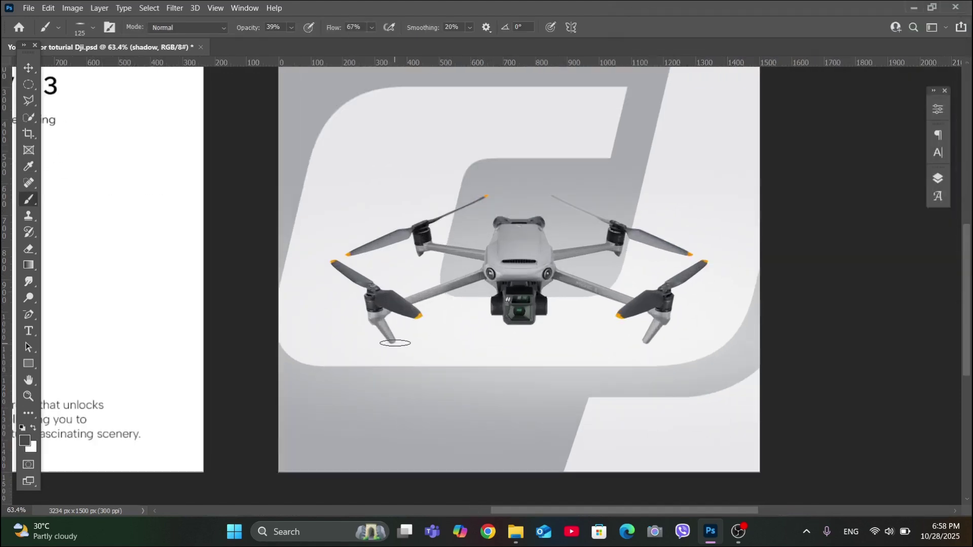
key(bracketright)
scroll(508, 378, down, 2)
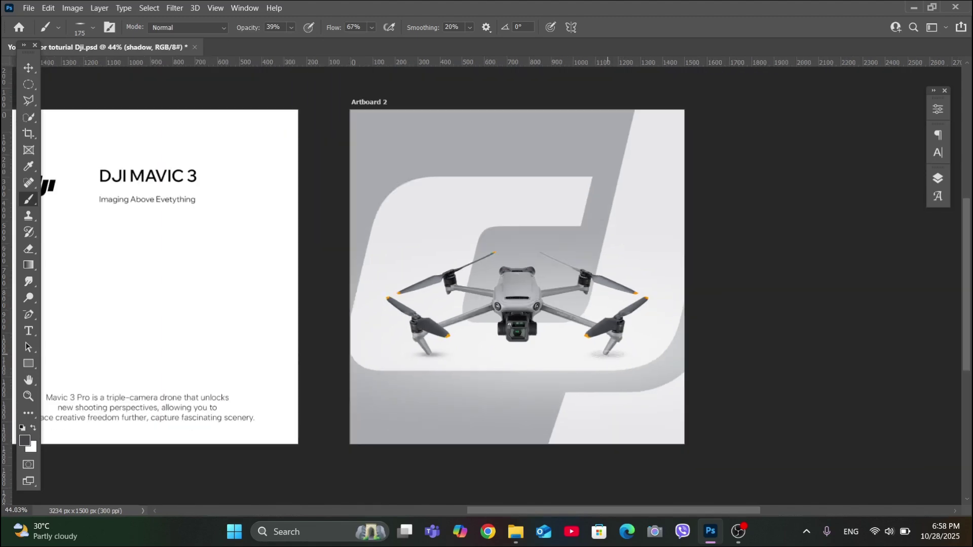
key(bracketleft)
key(bracketleft)
scroll(610, 353, up, 1)
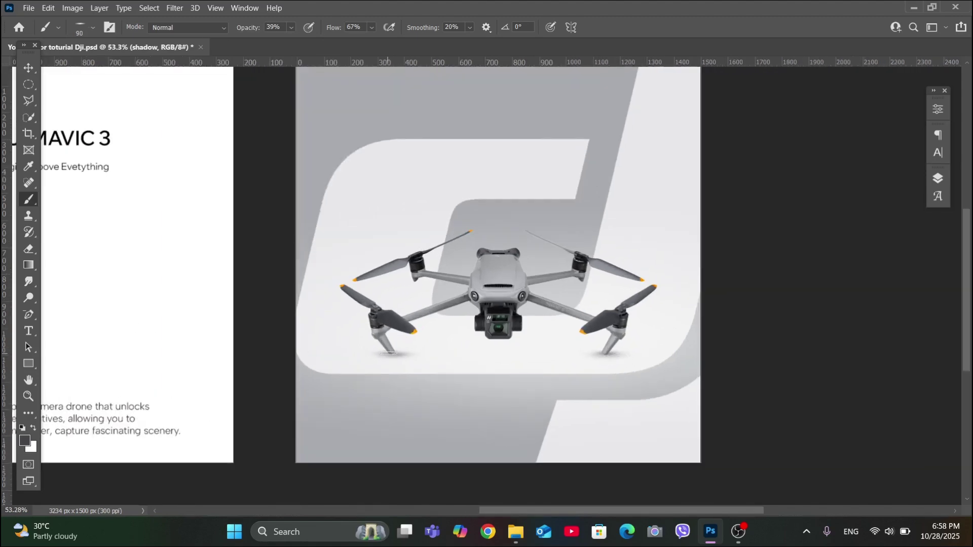
scroll(460, 416, down, 3)
scroll(435, 358, up, 2)
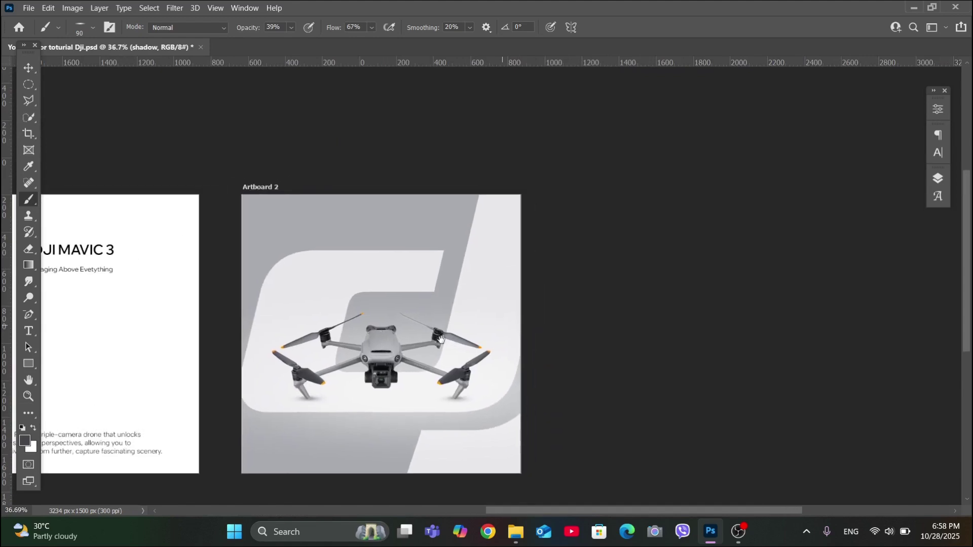
scroll(434, 358, up, 3)
scroll(539, 353, down, 1)
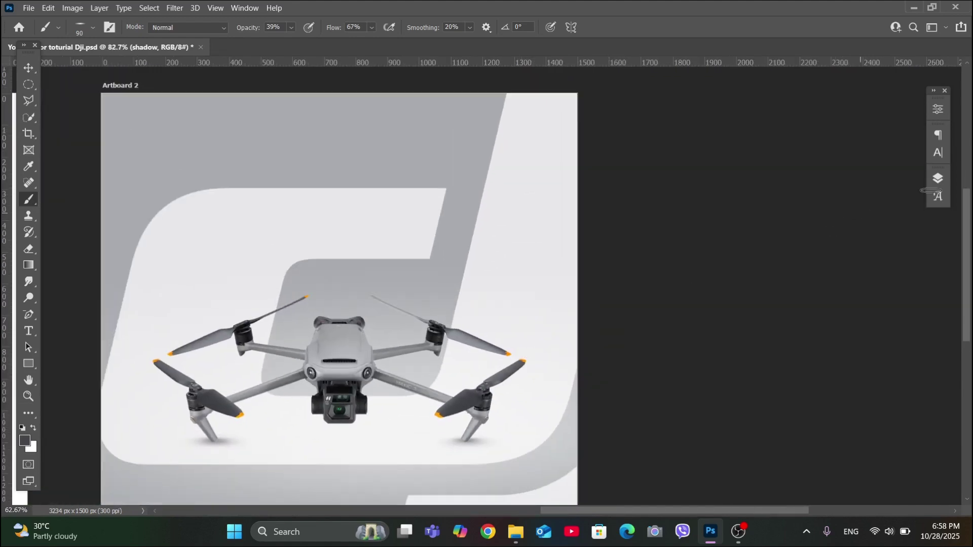
key(F7)
scroll(589, 252, down, 1)
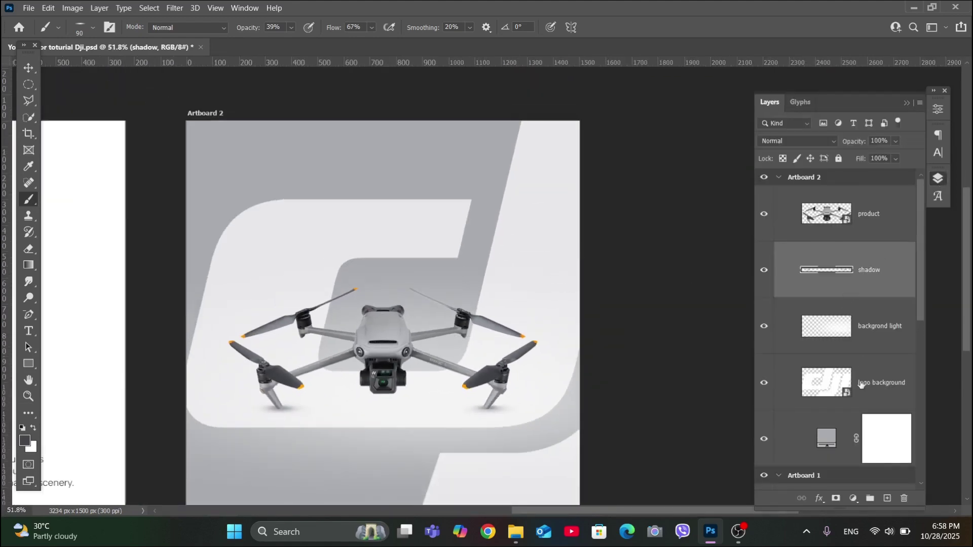
click(782, 384)
key(ctrl+t)
scroll(597, 206, down, 3)
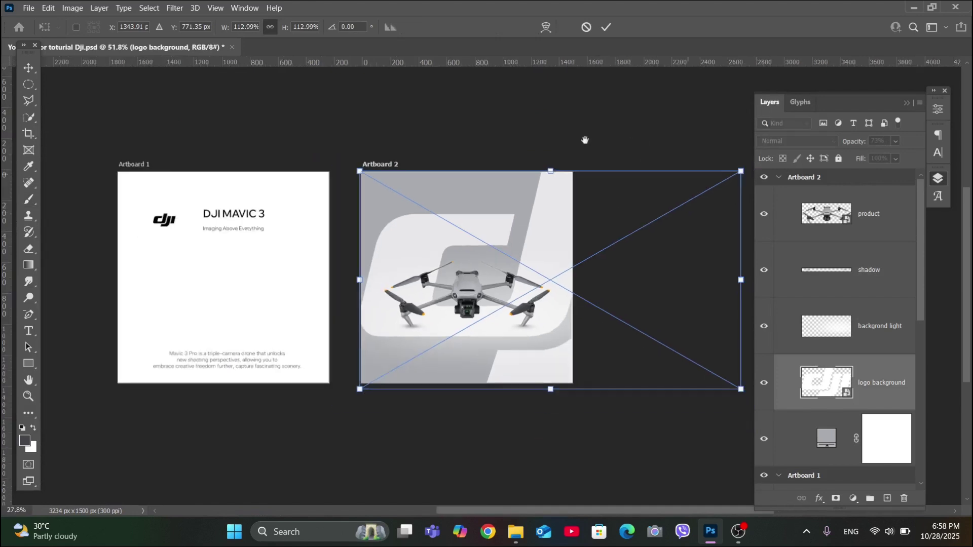
key(F7)
drag(584, 142, 538, 132)
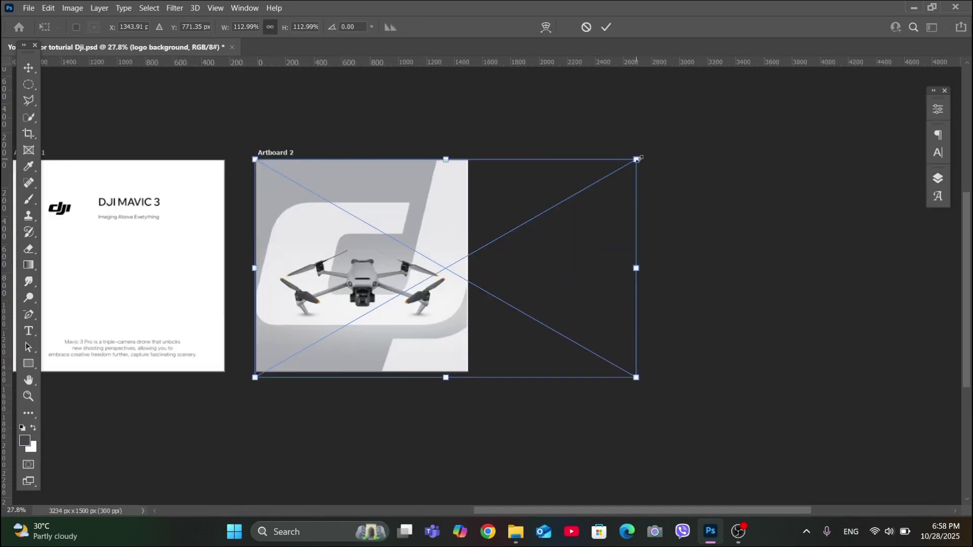
drag(637, 159, 698, 120)
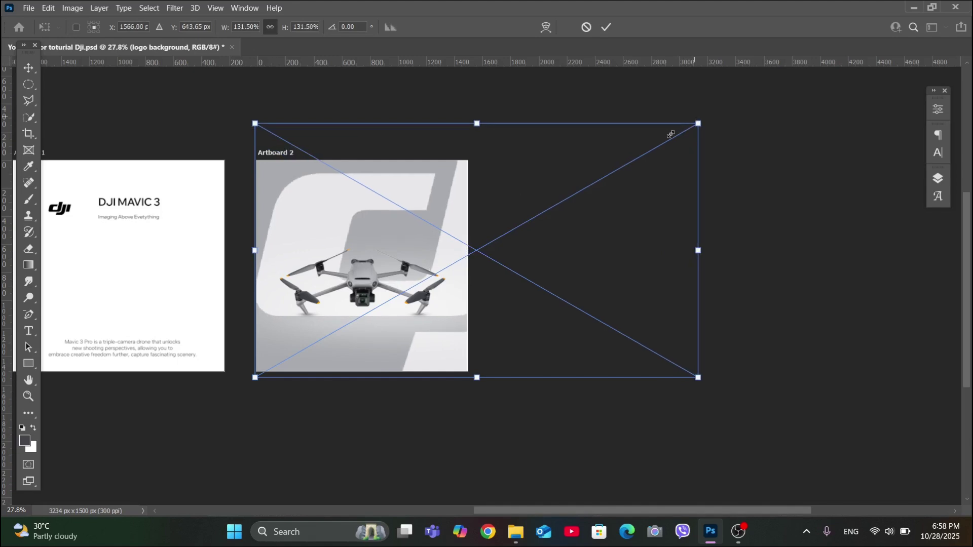
drag(344, 273, 345, 288)
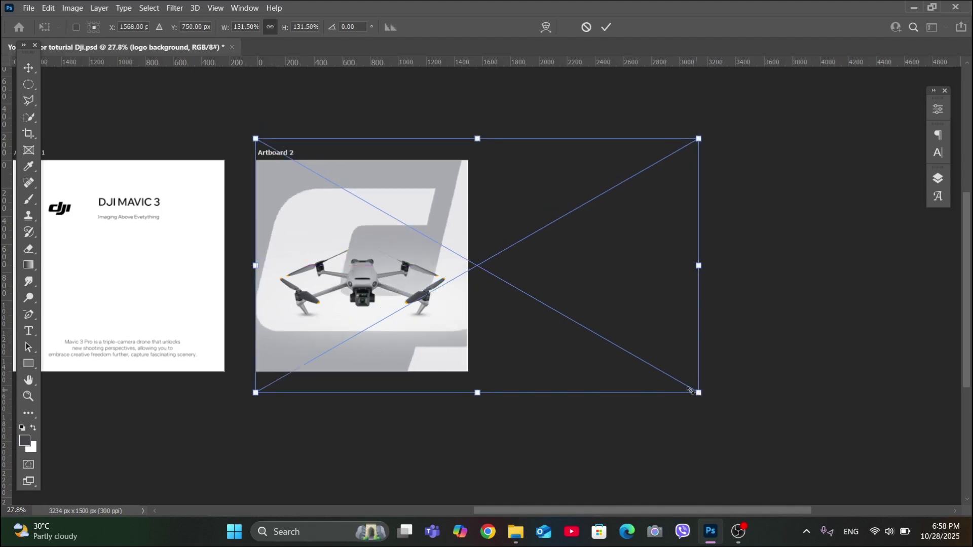
drag(699, 393, 694, 390)
click(586, 28)
scroll(426, 264, up, 1)
Step: Scale the "product" layer down very slightly, keeping the drone over its painted foot shadows
click(936, 178)
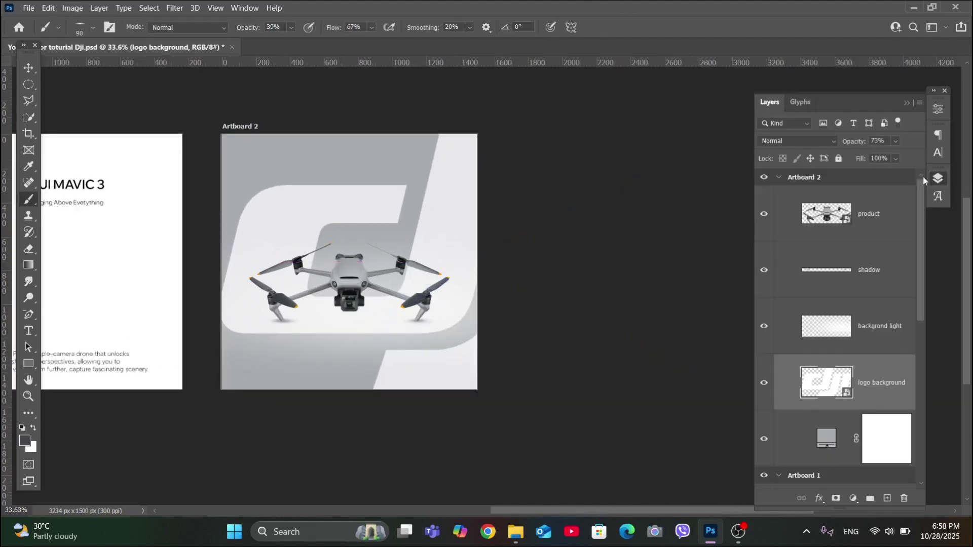
click(855, 230)
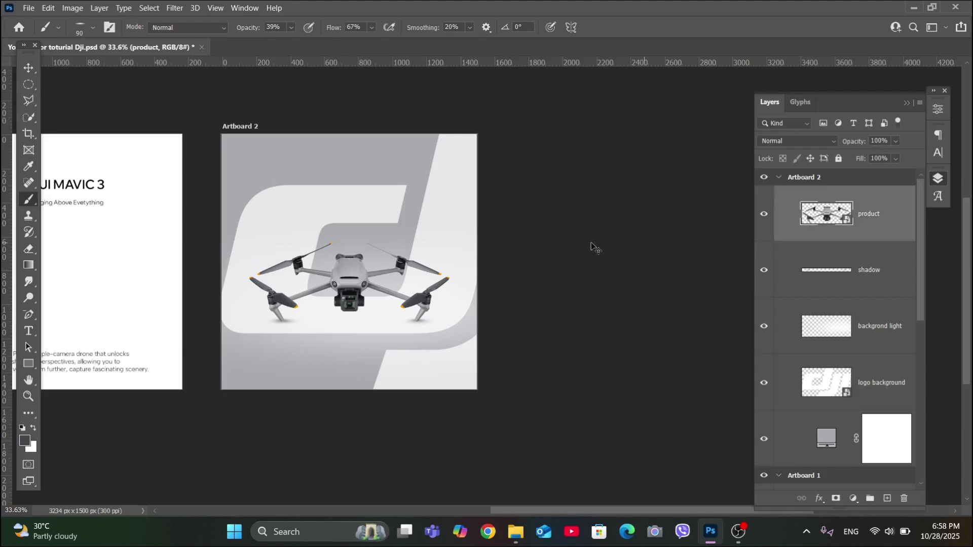
key(ctrl+t)
drag(446, 243, 447, 244)
click(606, 27)
key(b)
click(938, 178)
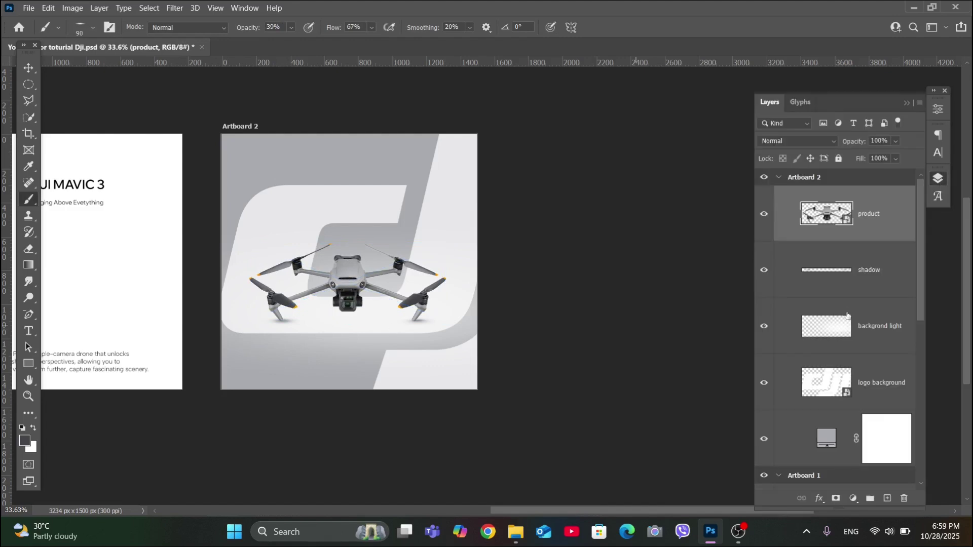
Step: Paint small soft shadows under the drone's two rear feet on the "shadow" layer with a brush of about 70 px
click(836, 271)
scroll(419, 238, up, 5)
click(419, 238)
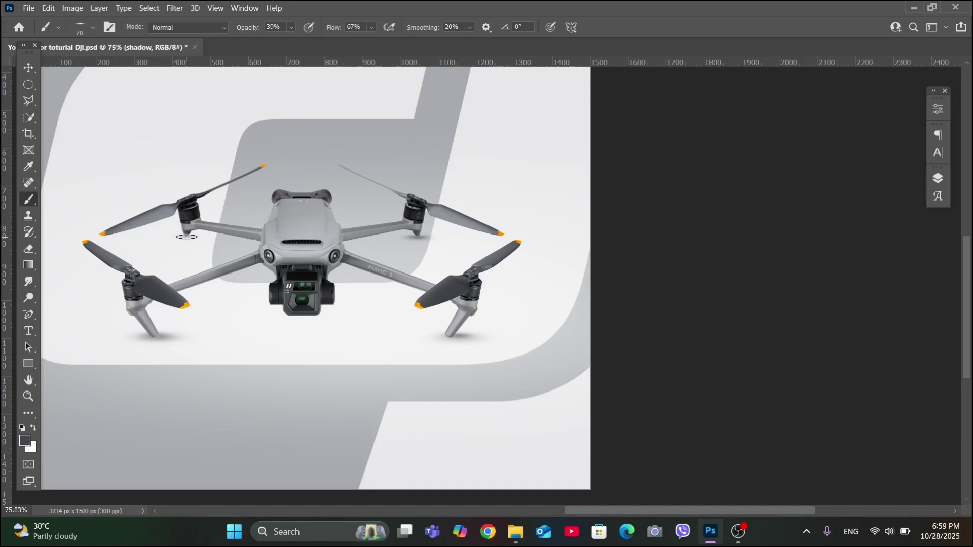
scroll(253, 290, down, 1)
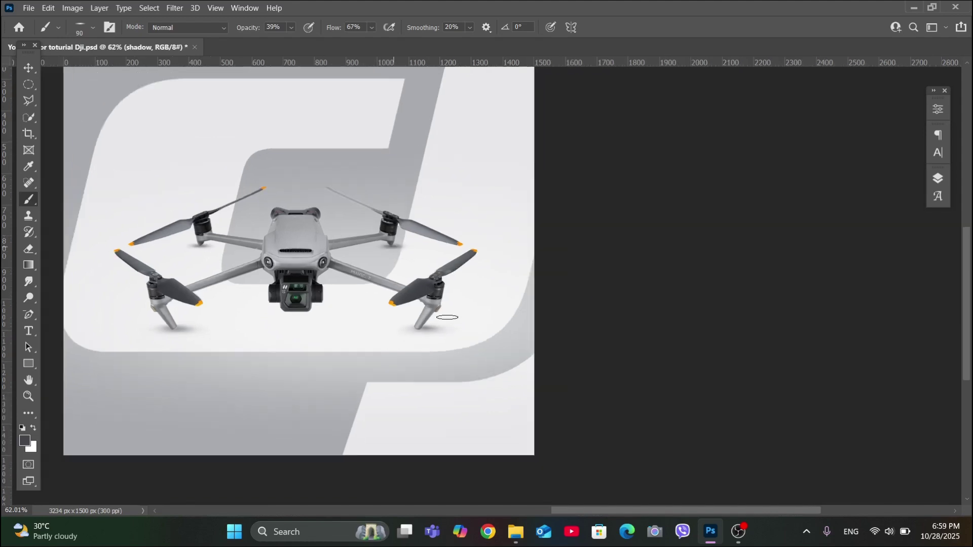
scroll(447, 318, down, 2)
scroll(335, 325, up, 2)
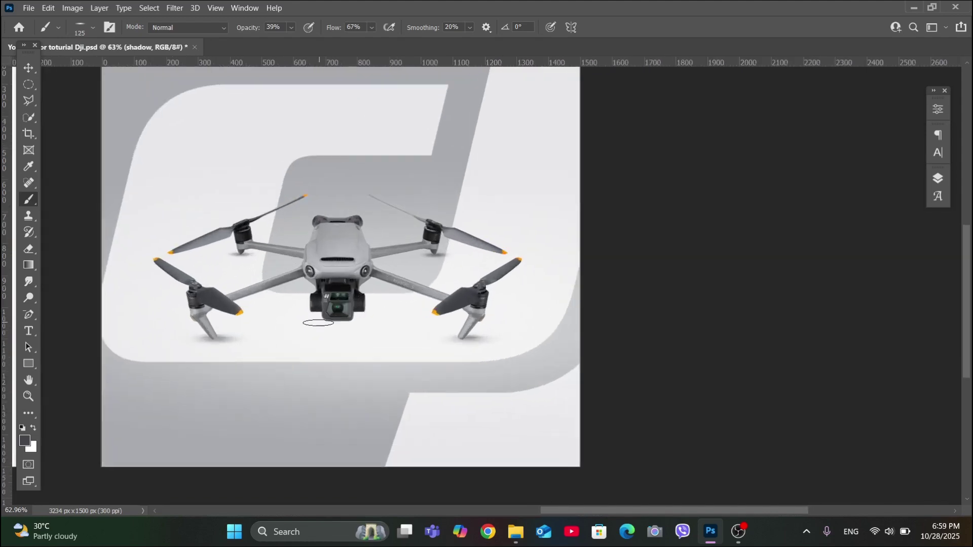
Step: Paint a wider soft shadow on the ground beneath the drone's camera with a brush of about 250 px
key(bracketright)
key(bracketright)
key(bracketright)
key(bracketright)
key(bracketright)
key(bracketleft)
key(bracketleft)
key(bracketleft)
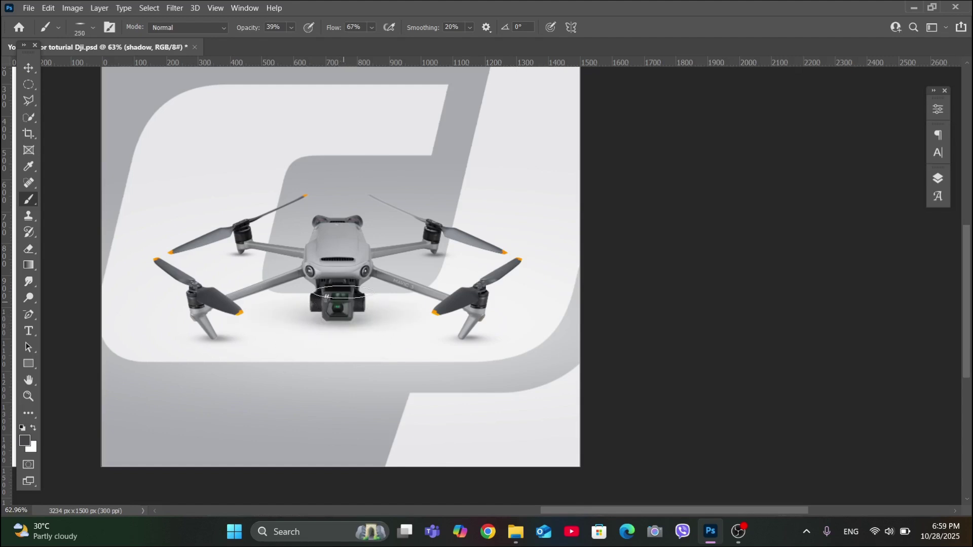
Step: Deepen the shadow beneath the camera and body with further soft strokes, using a brush of about 300 px
scroll(382, 337, up, 1)
key(bracketleft)
key(bracketleft)
key(bracketleft)
key(bracketleft)
key(bracketleft)
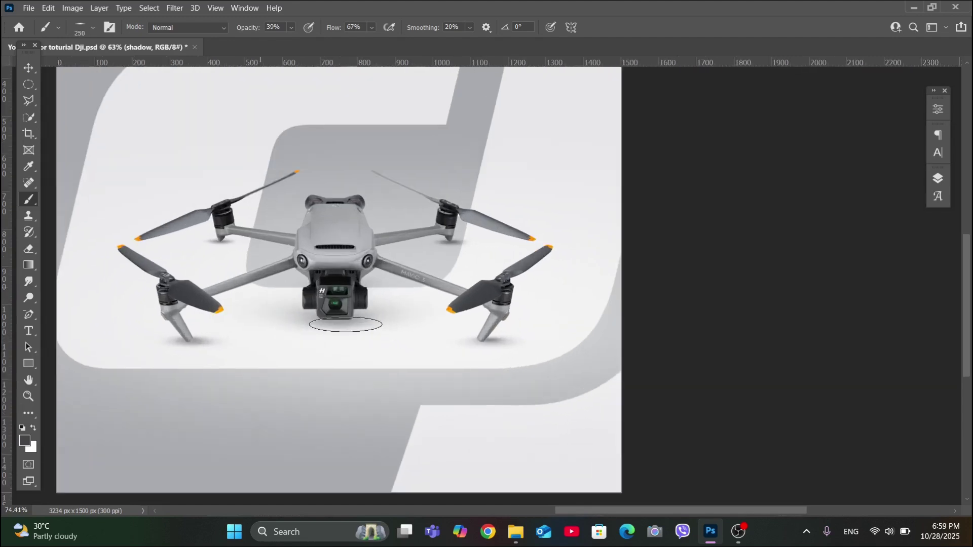
scroll(336, 319, up, 3)
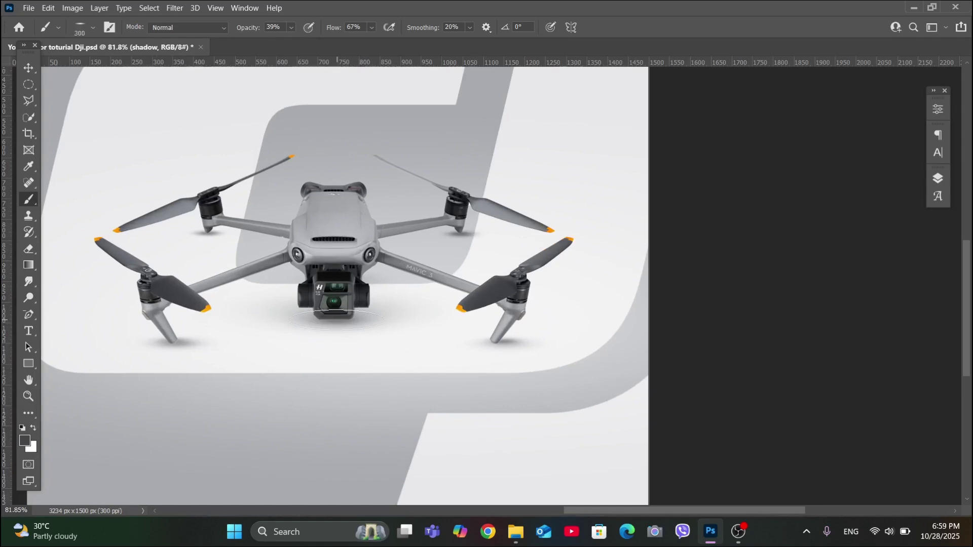
scroll(471, 172, down, 10)
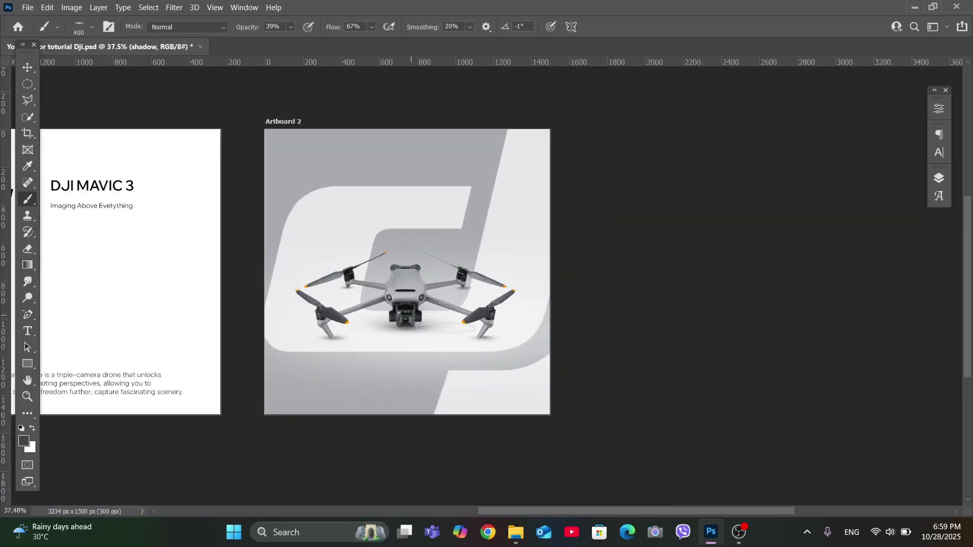
Step: Spread a faint, broad shadow around the drone's underside with the brush enlarged from 400 to 600 px
key(bracketright)
key(bracketright)
scroll(414, 312, up, 1)
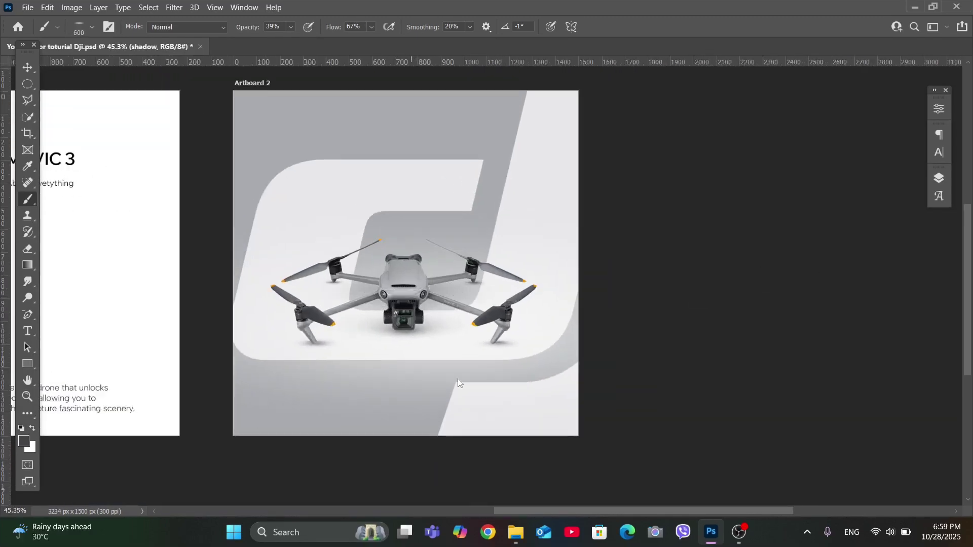
scroll(457, 378, down, 3)
click(940, 177)
scroll(720, 288, down, 1)
drag(729, 293, 668, 274)
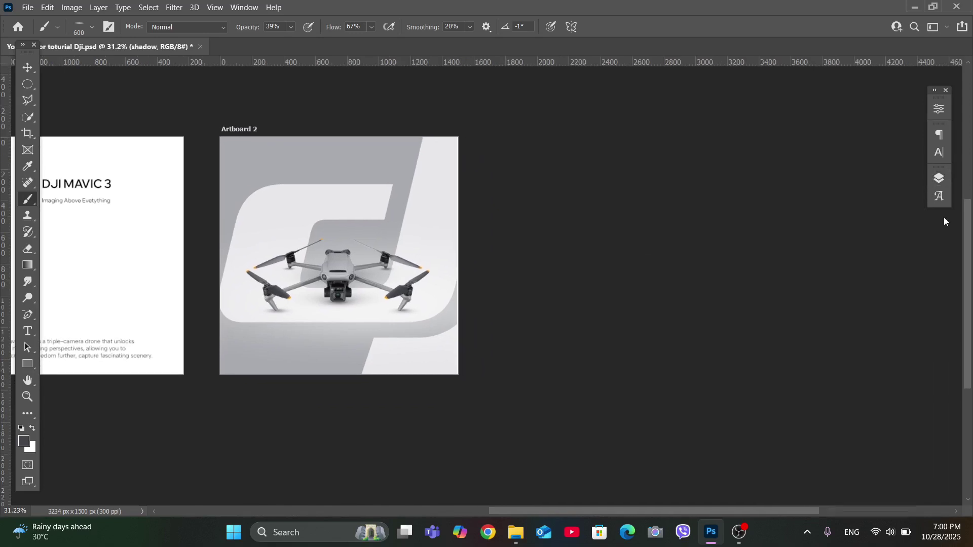
Step: Set up a white 1400 px brush with 51% opacity and 77% flow on the "backgrond light" layer
click(938, 178)
click(882, 326)
click(31, 431)
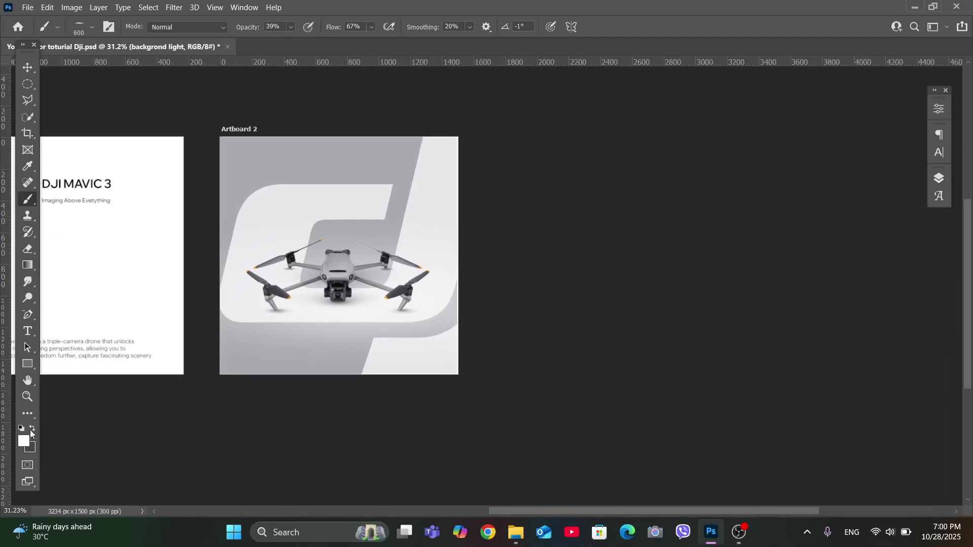
key(bracketright)
key(bracketright)
key(bracketright)
key(bracketright)
key(bracketright)
key(bracketright)
key(bracketright)
key(bracketright)
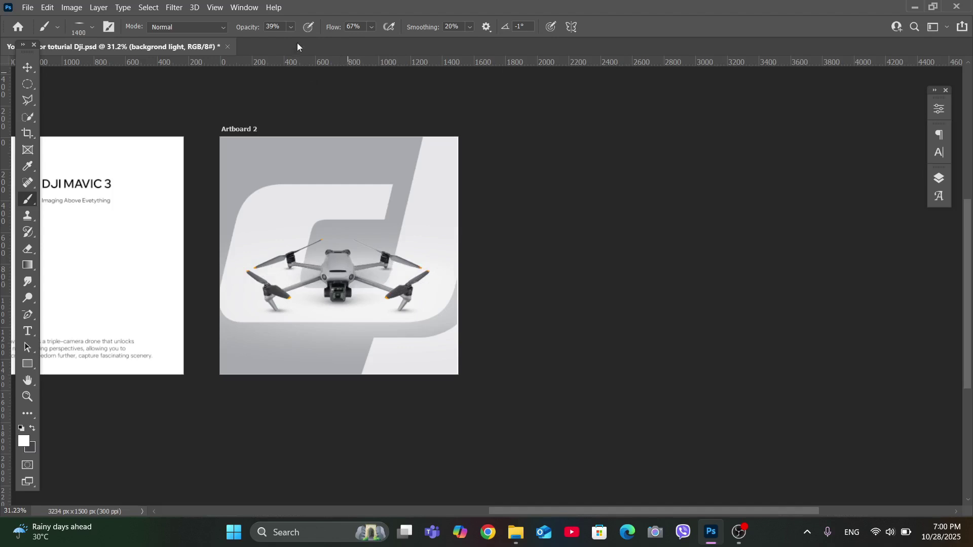
drag(381, 43, 389, 43)
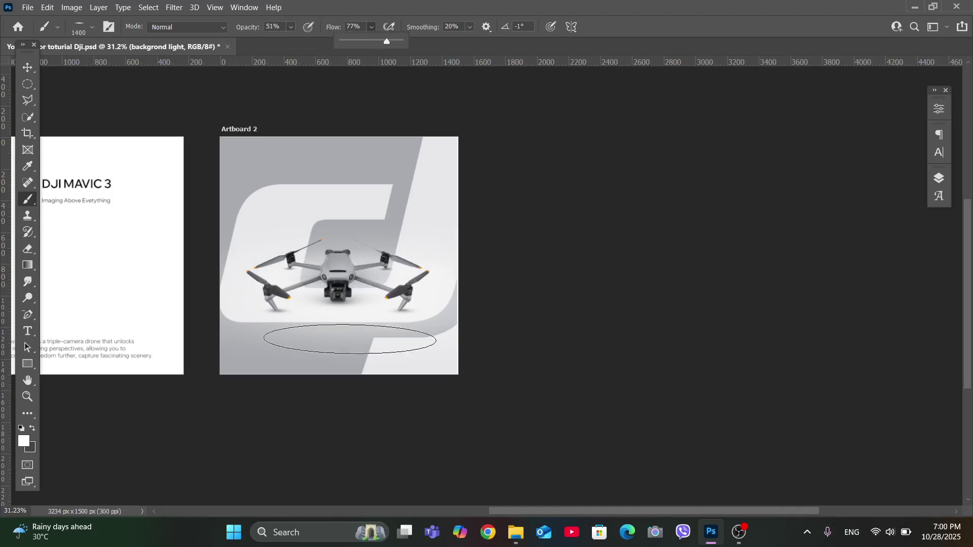
Step: Set the "backgrond light" layer's opacity to 78%
click(938, 178)
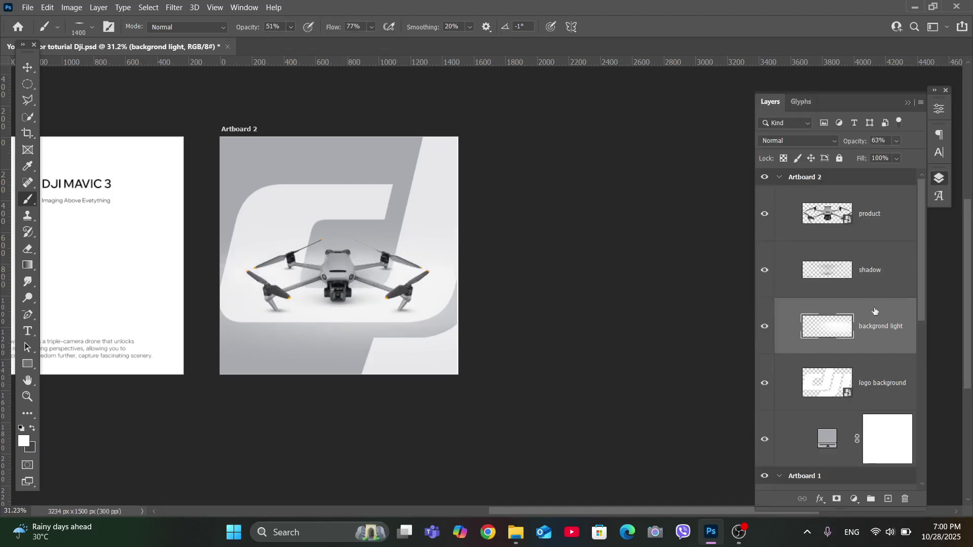
click(939, 178)
click(938, 178)
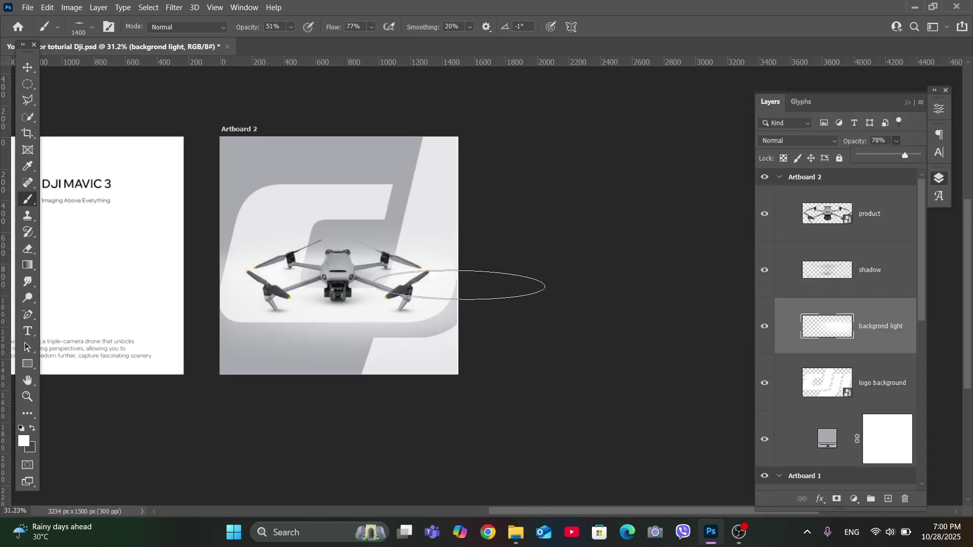
Step: Adjust the glow layer's extent slightly behind the drone with Free Transform
scroll(521, 296, down, 3)
key(ctrl+t)
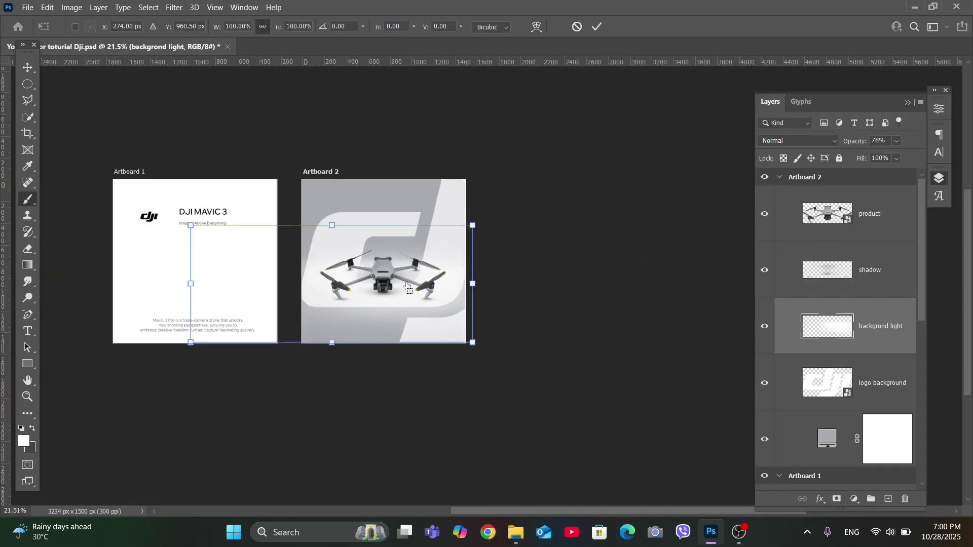
scroll(404, 281, up, 3)
drag(302, 199, 302, 197)
scroll(617, 230, down, 2)
key(Return)
scroll(617, 230, up, 1)
mouse_move(651, 196)
mouse_down()
mouse_move(680, 222)
mouse_move(666, 267)
mouse_up()
click(938, 178)
drag(664, 219, 663, 153)
scroll(109, 172, up, 2)
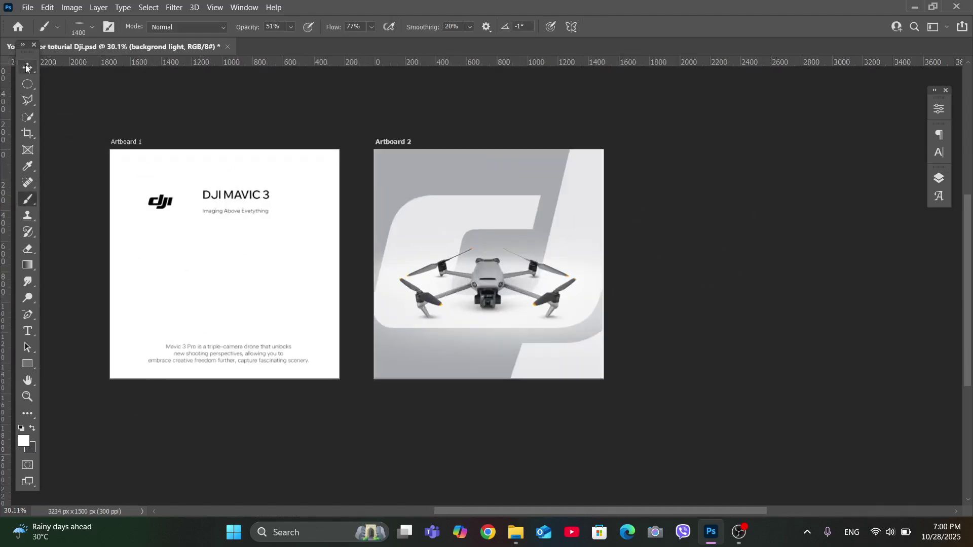
Step: Move the "DJI MAVIC 3" title from Artboard 1 to above the drone on Artboard 2 and centre it horizontally
click(28, 68)
scroll(237, 221, up, 2)
right_click(229, 195)
click(248, 187)
right_click(248, 187)
click(277, 205)
drag(255, 189, 559, 204)
key(ctrl+a)
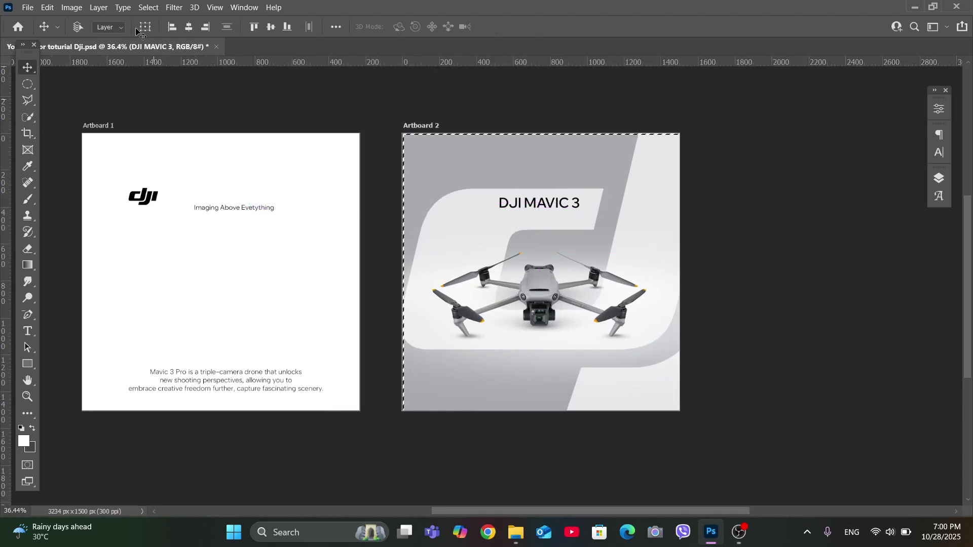
Step: Move the "Imaging Above Evetything" tagline to just below the title on Artboard 2 and centre it horizontally
drag(238, 210, 565, 217)
scroll(514, 245, up, 2)
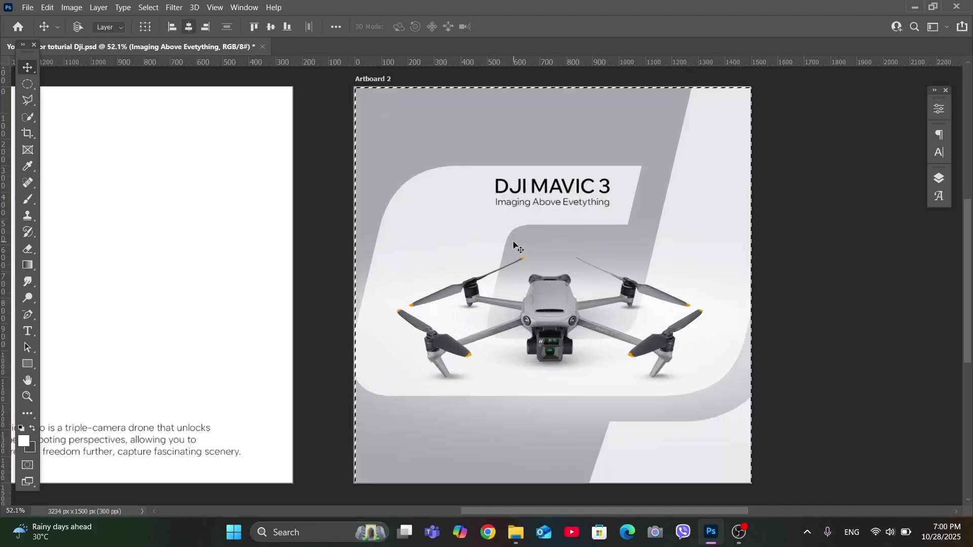
Step: Move the "Mavic 3 Pro is a triple-camera drone" description from Artboard 1 to below the drone on Artboard 2 and centre it horizontally
scroll(514, 246, down, 2)
right_click(175, 388)
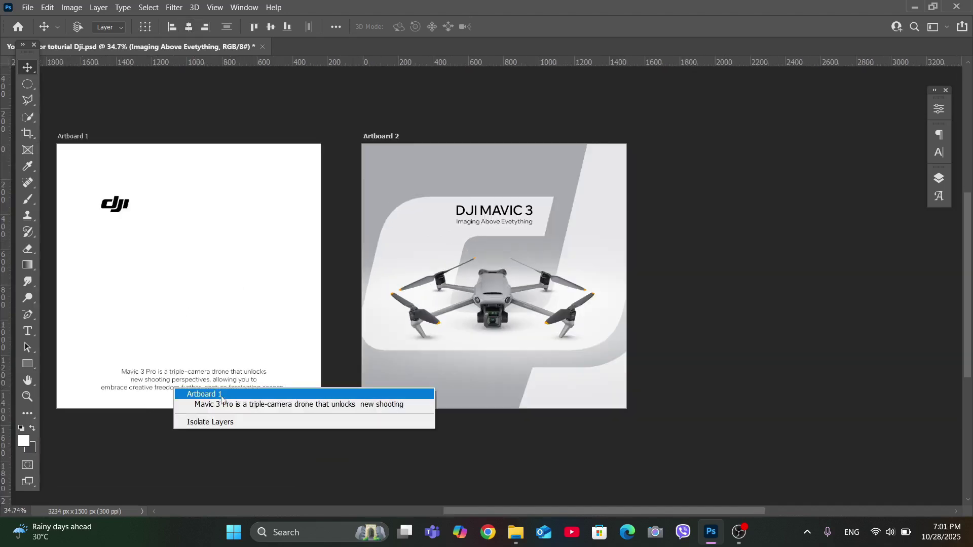
click(213, 404)
drag(208, 387, 504, 375)
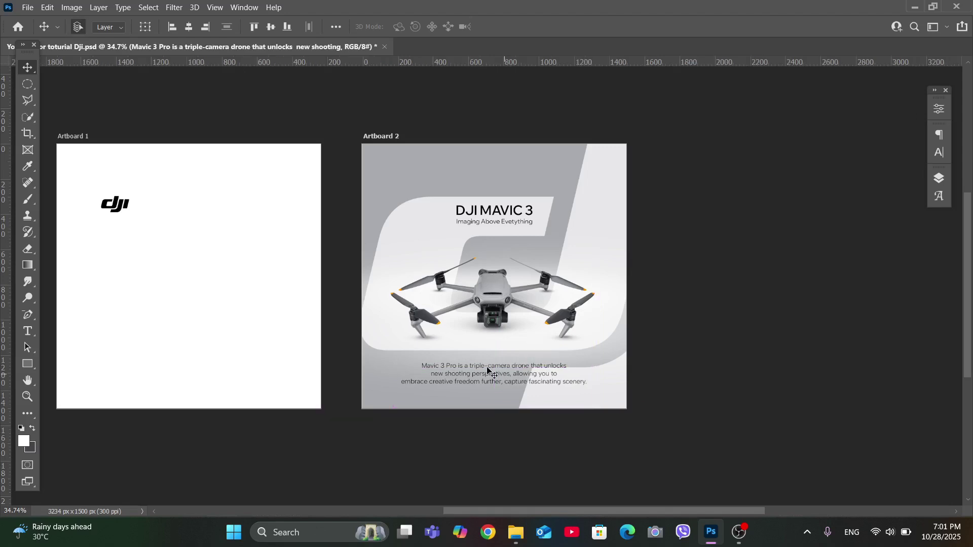
key(ctrl+a)
click(190, 30)
key(ctrl+d)
Step: Move the small black DJI logo from Artboard 1 to the upper-left corner area of Artboard 2
right_click(111, 205)
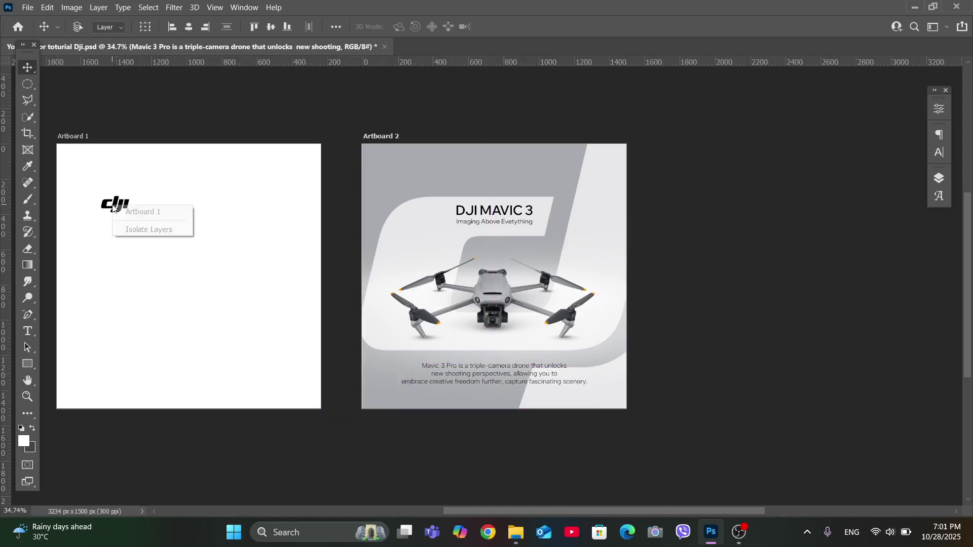
click(134, 215)
key(ctrl+0)
scroll(354, 188, up, 2)
scroll(363, 190, up, 1)
scroll(501, 176, down, 2)
drag(499, 177, 652, 123)
right_click(153, 177)
click(177, 194)
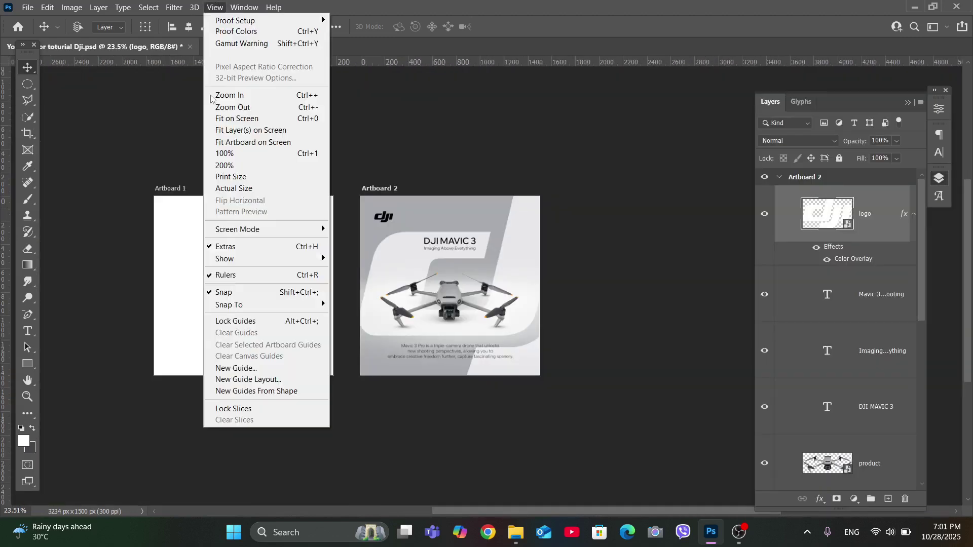
Step: Add a guide layout to Artboard 2 with 80 px margins on all four sides and no columns or rows
click(248, 379)
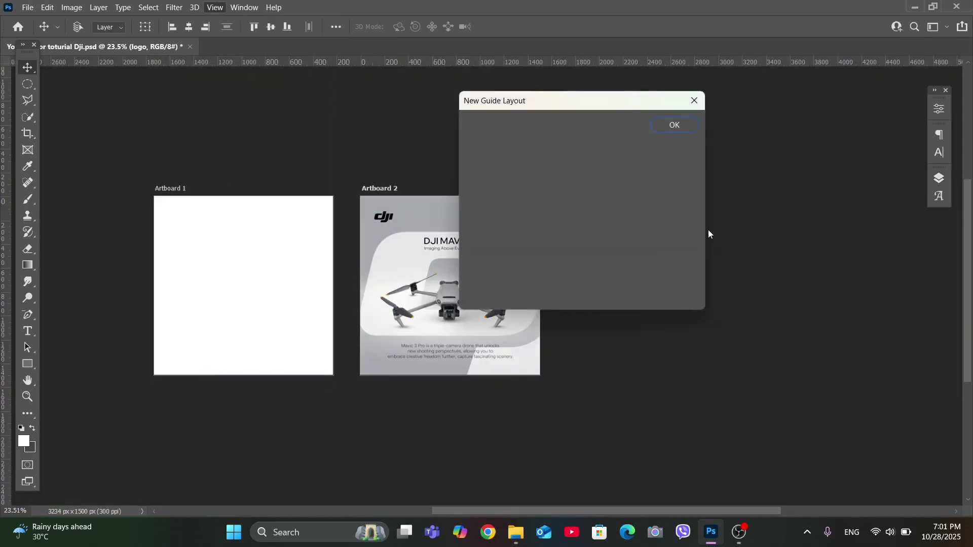
drag(525, 100, 687, 88)
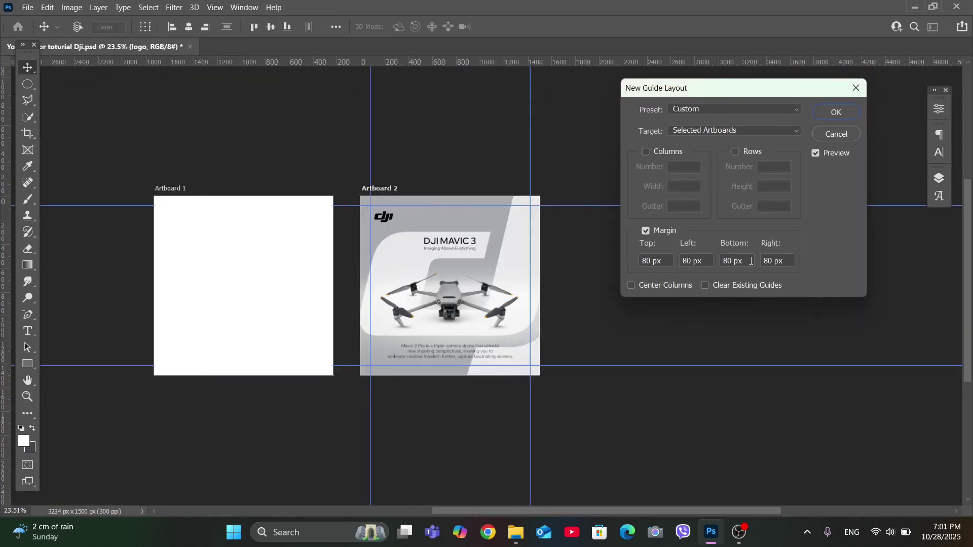
click(835, 112)
Step: Snap the DJI logo to Artboard 2's upper-left margin guides and enlarge it slightly to about 175 px wide
scroll(385, 222, up, 3)
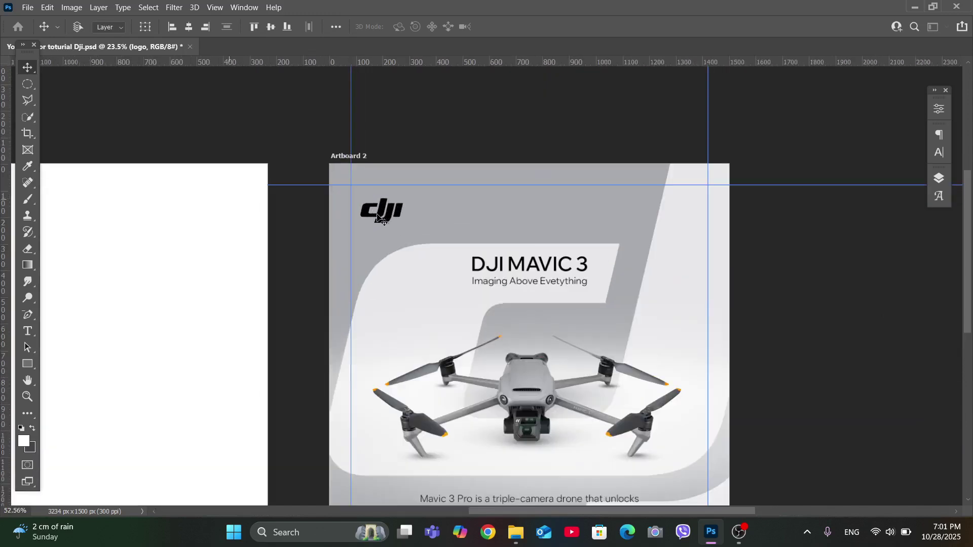
right_click(375, 218)
click(400, 237)
drag(391, 212, 385, 204)
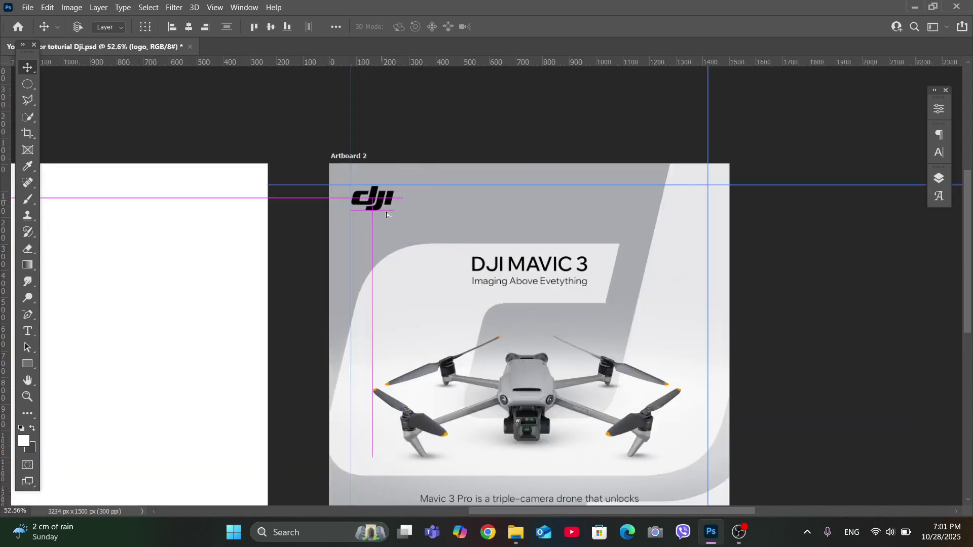
key(ctrl+t)
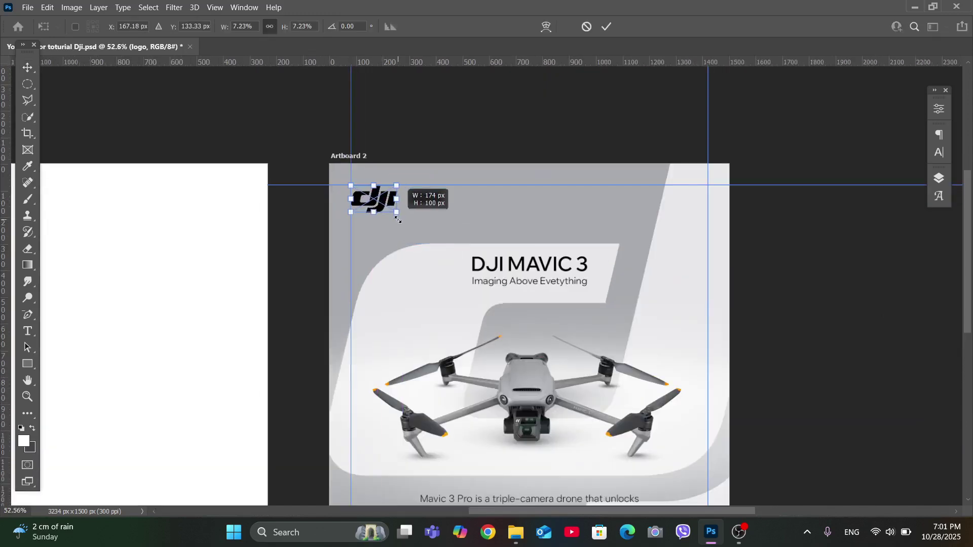
key(Return)
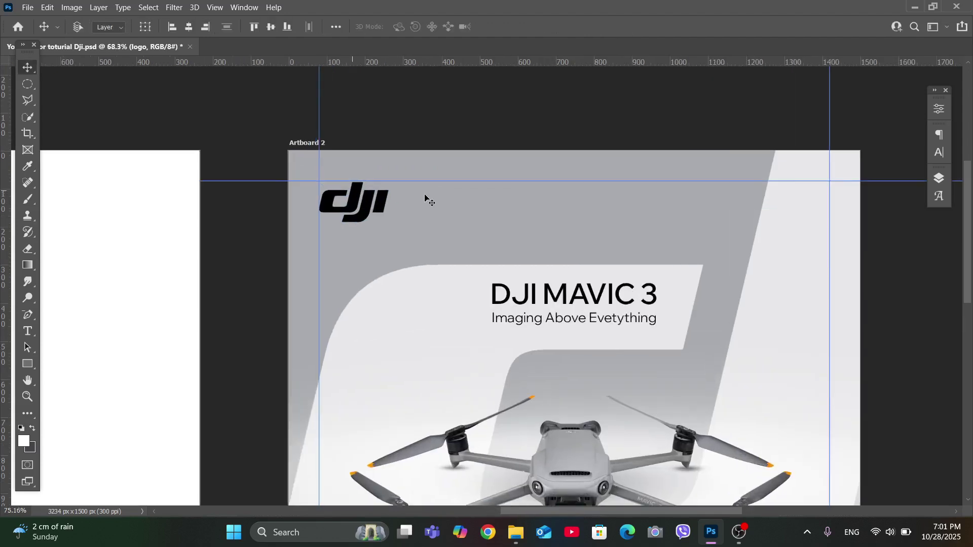
Step: Move the "backgrond light" layer about 70 px lower with Free Transform
scroll(736, 204, down, 3)
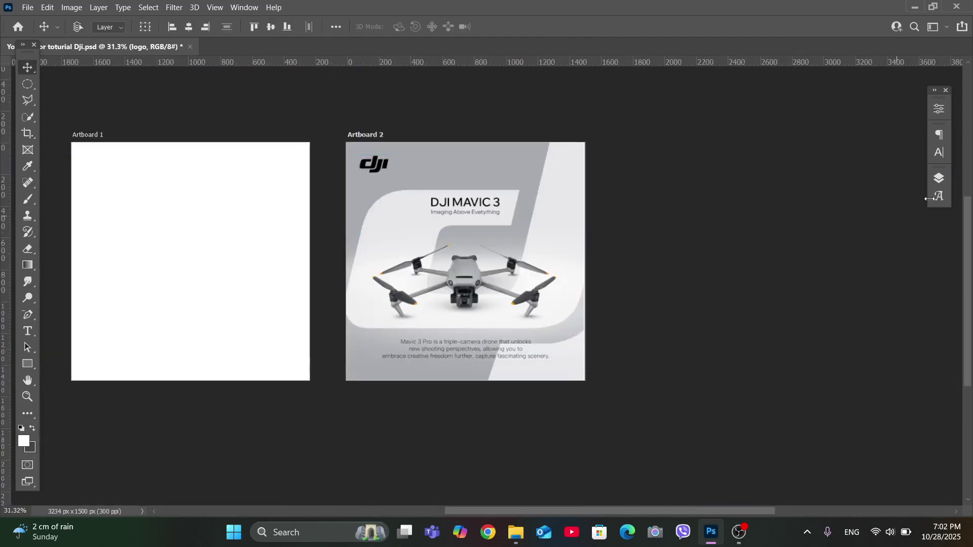
click(939, 179)
scroll(851, 406, down, 3)
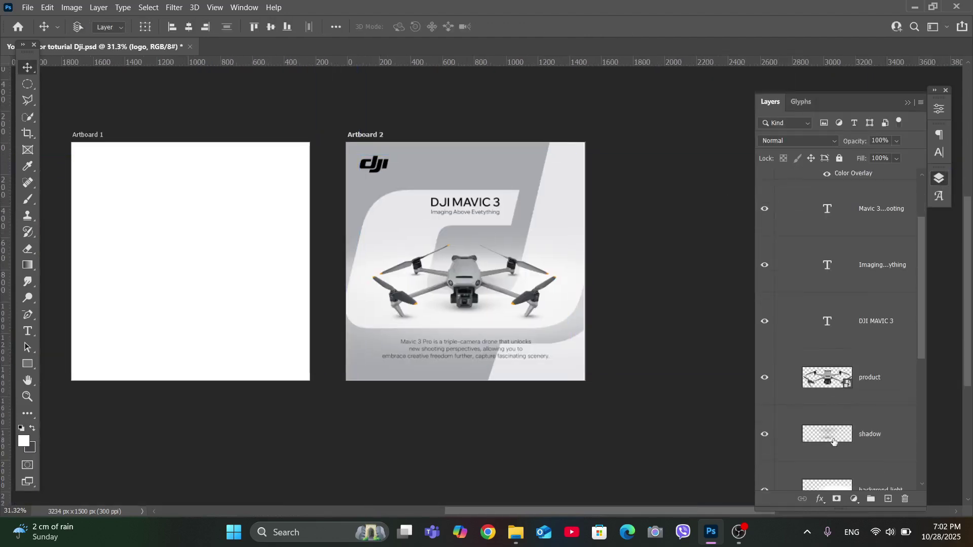
click(837, 388)
key(ctrl+t)
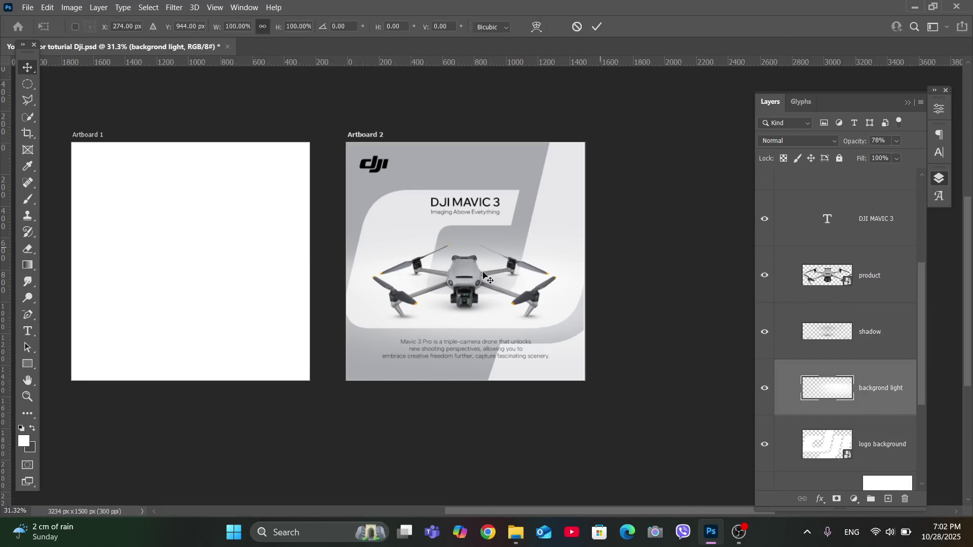
click(597, 26)
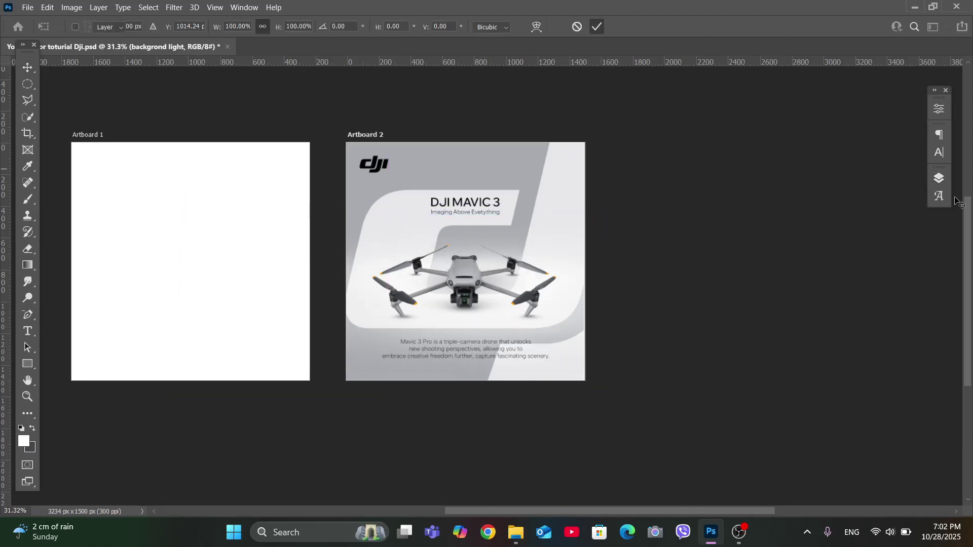
Step: Add a Curves adjustment clipped to the "product" layer, raise its midtones slightly to brighten the drone, and compare before and after
click(943, 176)
click(856, 295)
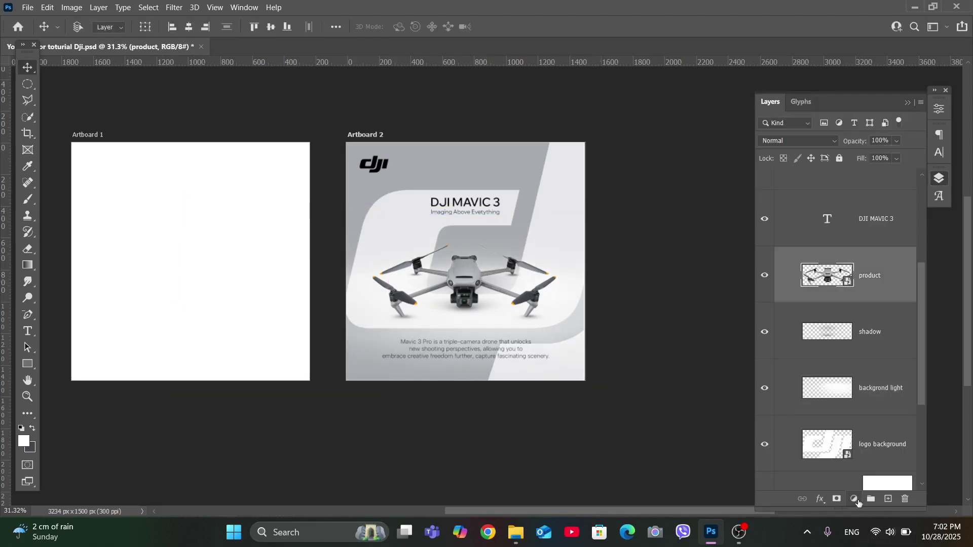
click(853, 499)
click(879, 341)
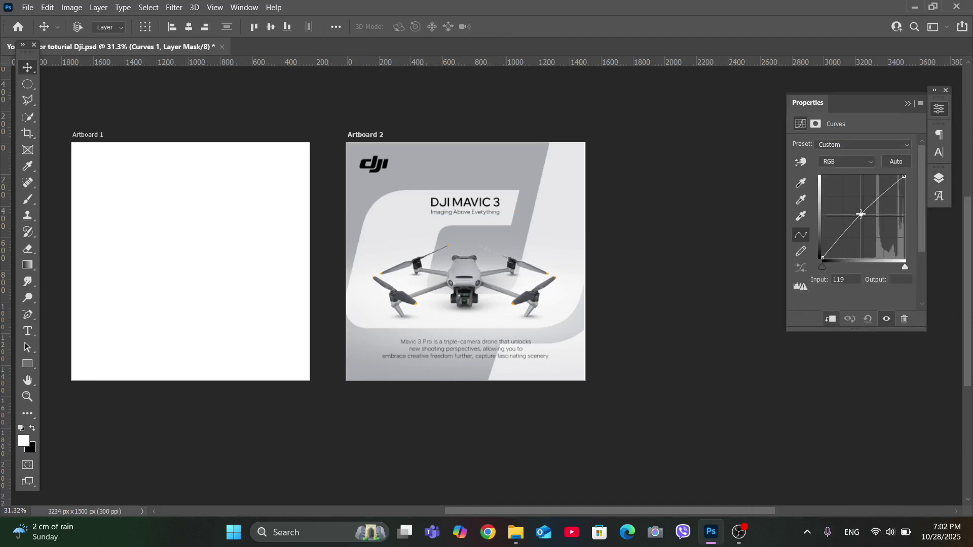
click(939, 180)
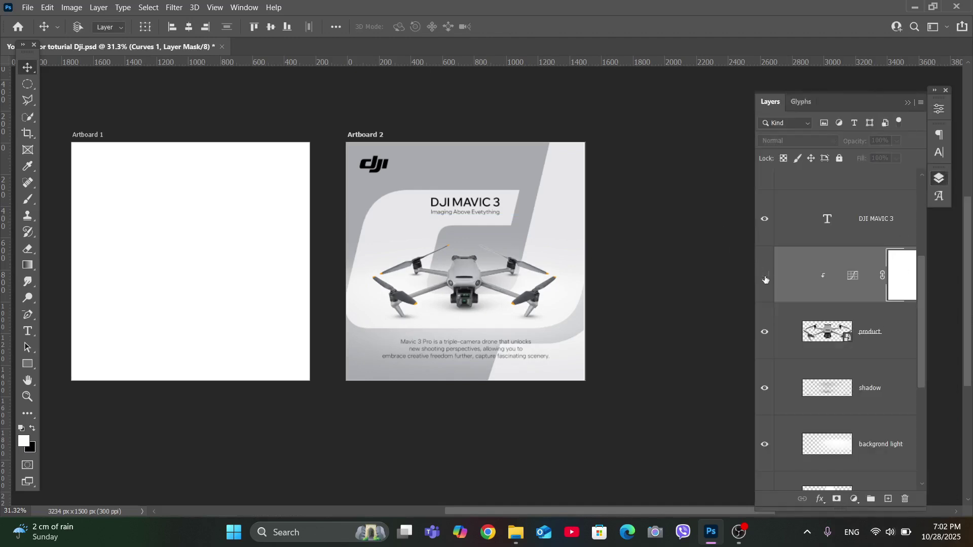
Step: Remove the empty Artboard 1 so that only the poster on Artboard 2 remains
scroll(451, 315, down, 2)
click(631, 231)
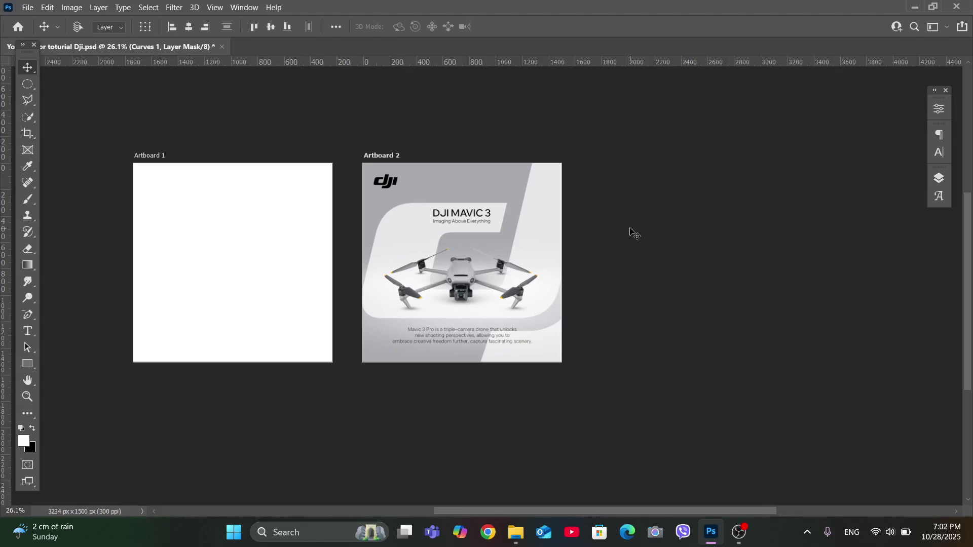
click(403, 174)
key(ctrl+0)
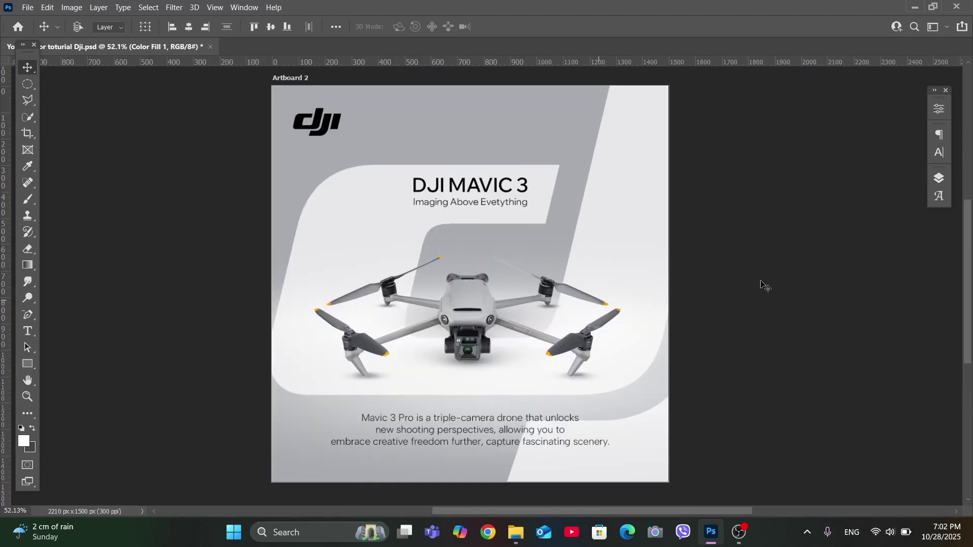